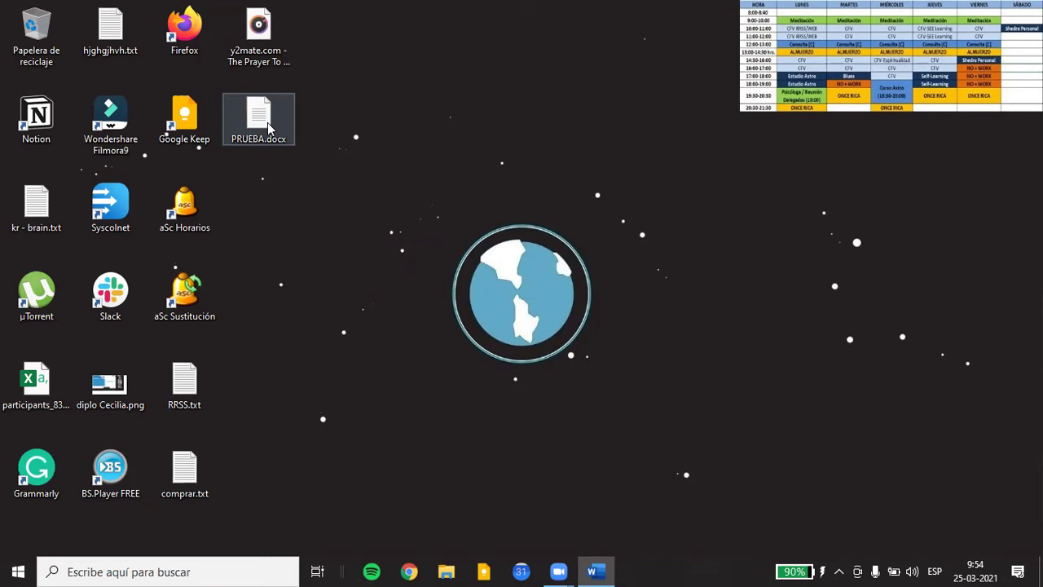
# Step: Try opening PRUEBA.docx from the desktop, dismiss the cannot-read error, and restore Word
pyautogui.doubleClick(269, 127)
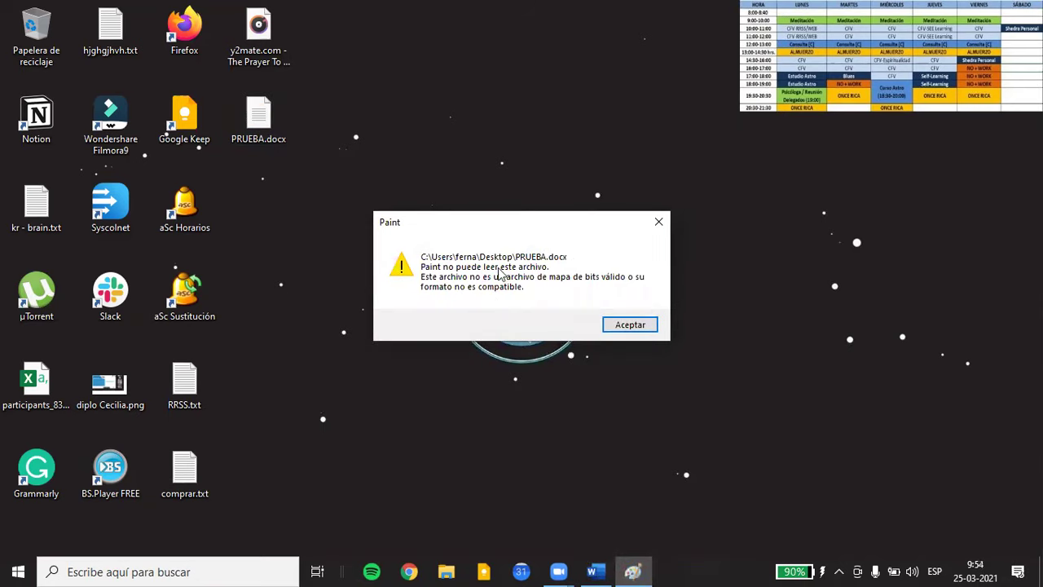
pyautogui.click(630, 325)
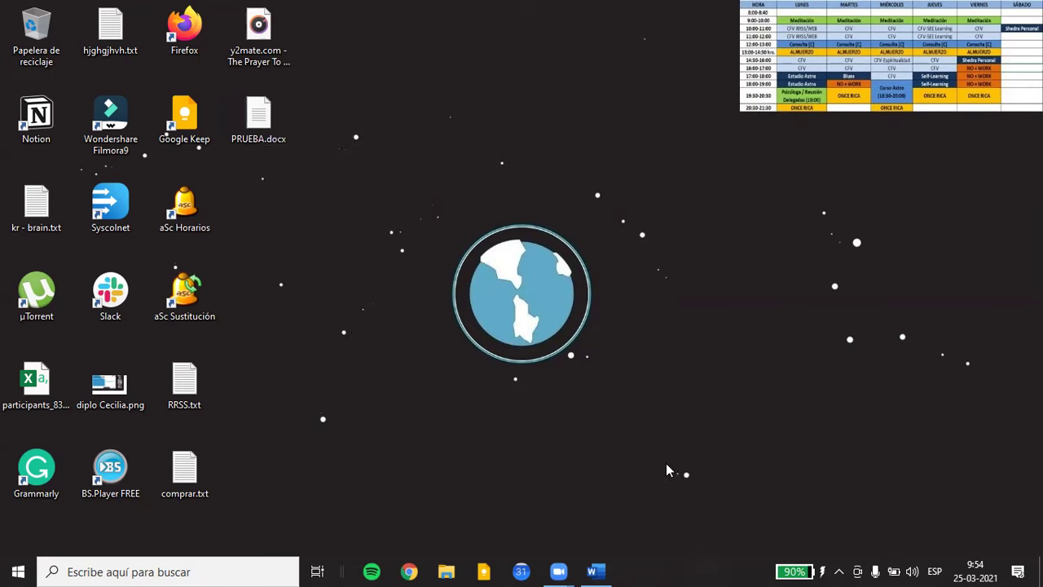
pyautogui.click(595, 571)
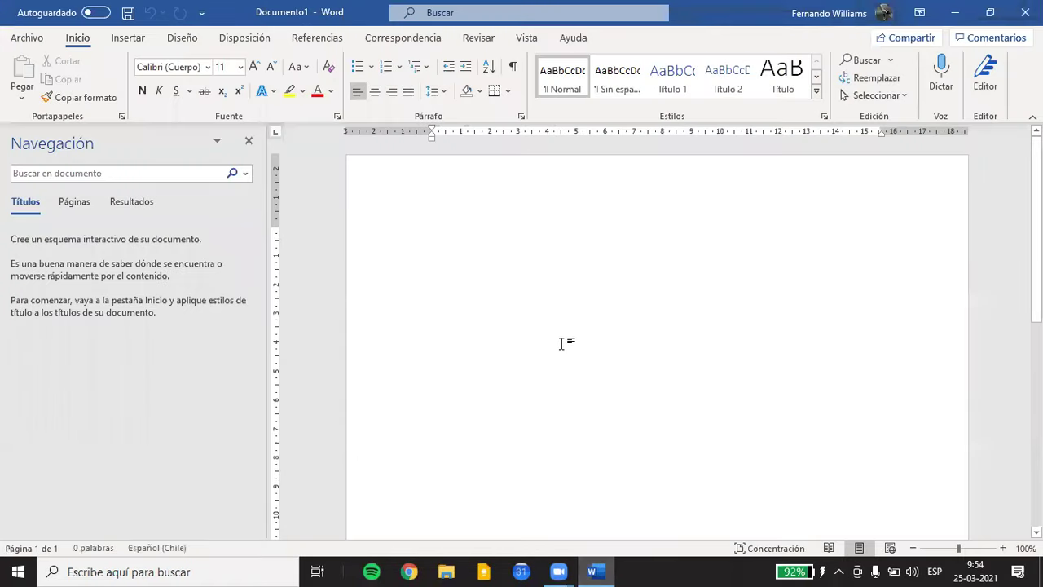
# Step: Open PRUEBA.docx from Archivo > Abrir > Recientes, then close Word and select the desktop file
pyautogui.click(27, 39)
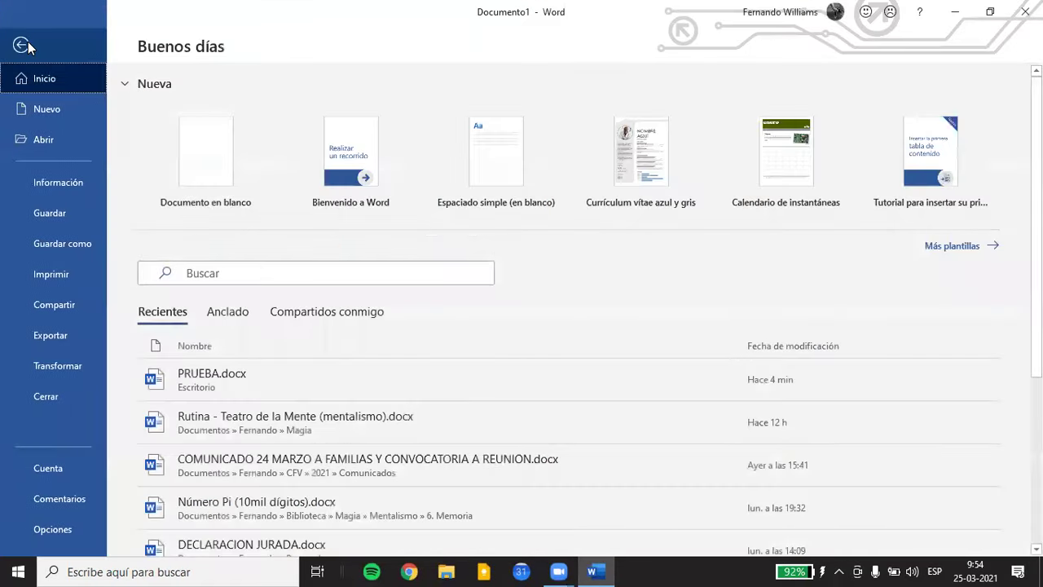
pyautogui.click(51, 138)
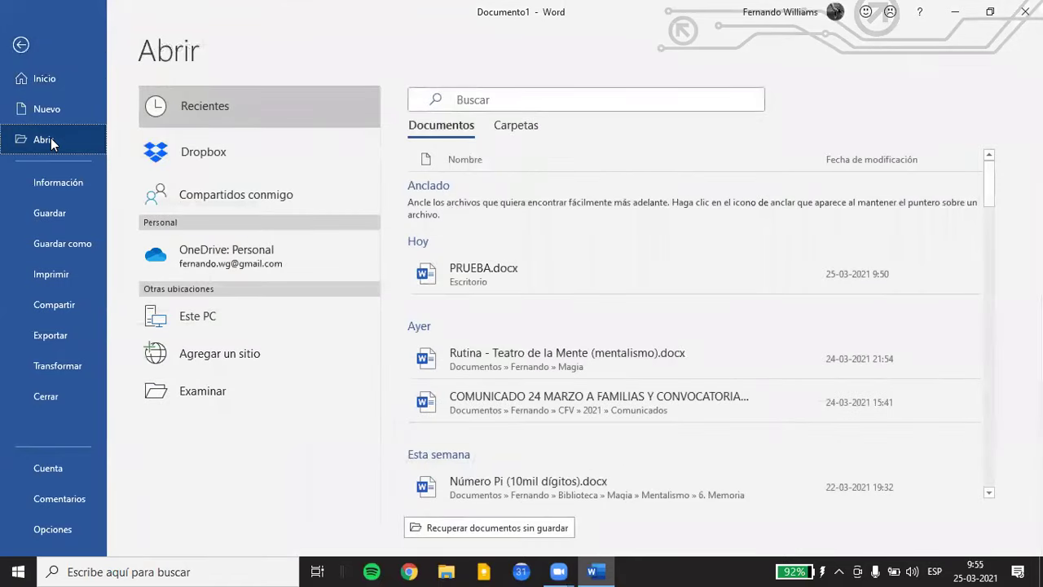
pyautogui.click(500, 275)
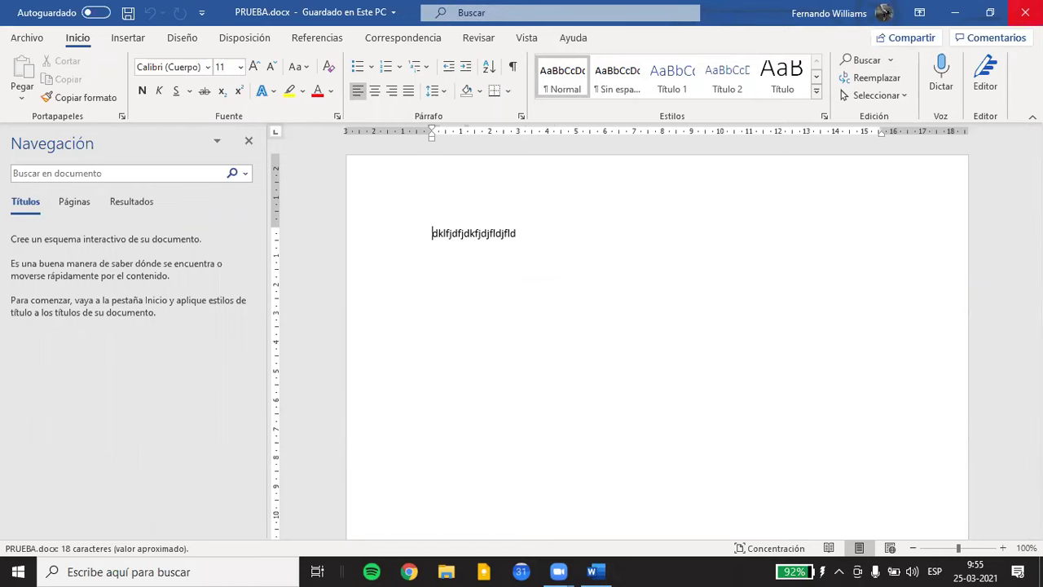
pyautogui.click(1025, 12)
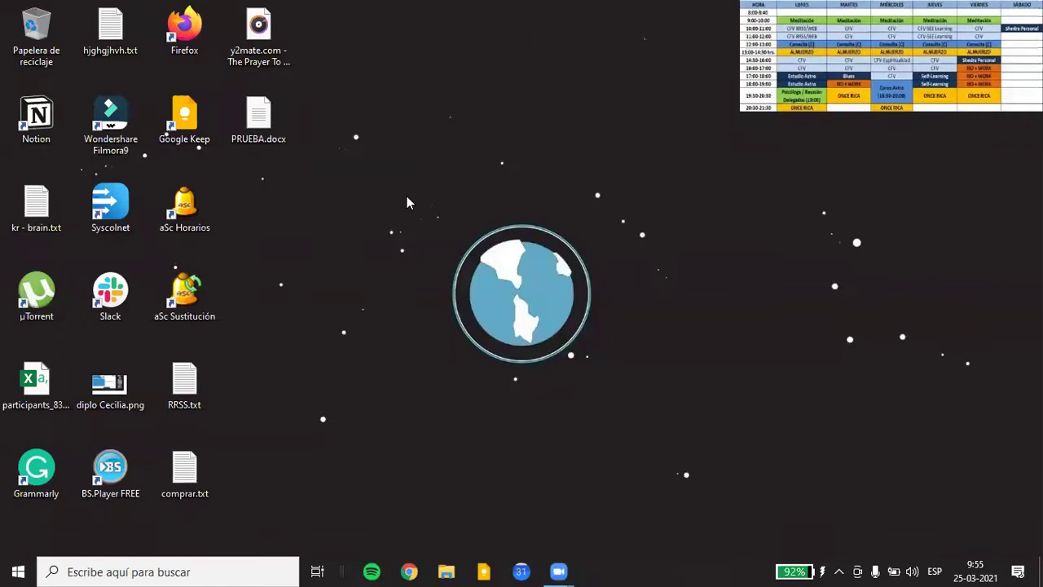
pyautogui.click(259, 135)
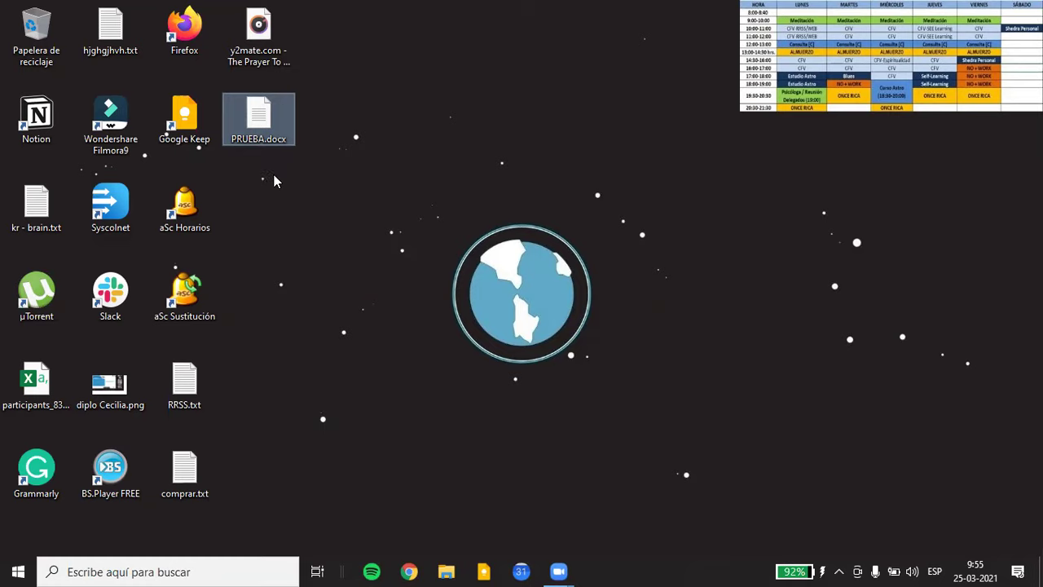
# Step: Open Propiedades for PRUEBA.docx from its desktop context menu, showing it opens with Paint
pyautogui.rightClick(264, 123)
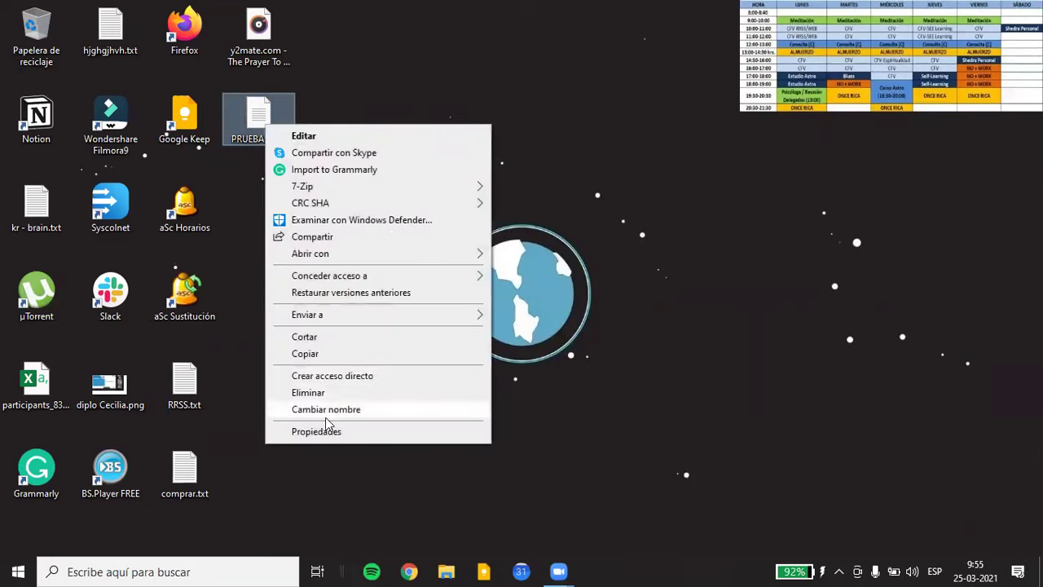
pyautogui.click(623, 260)
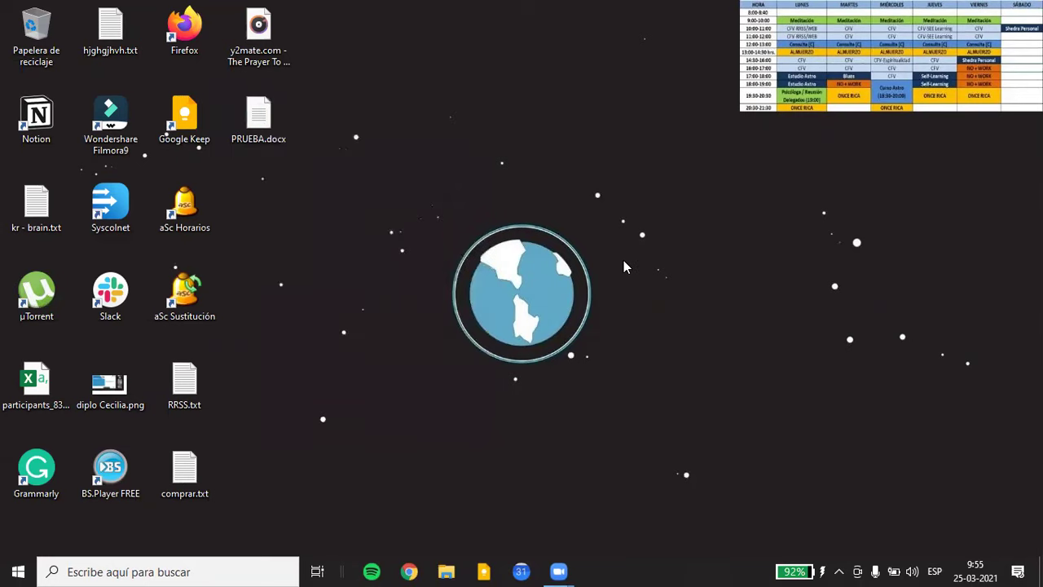
pyautogui.rightClick(268, 115)
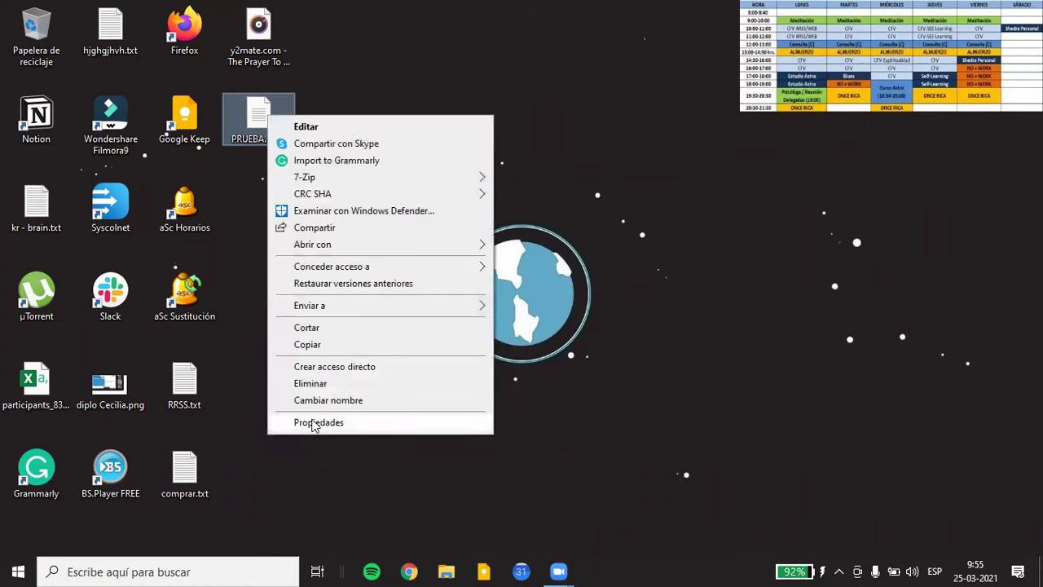
pyautogui.click(315, 423)
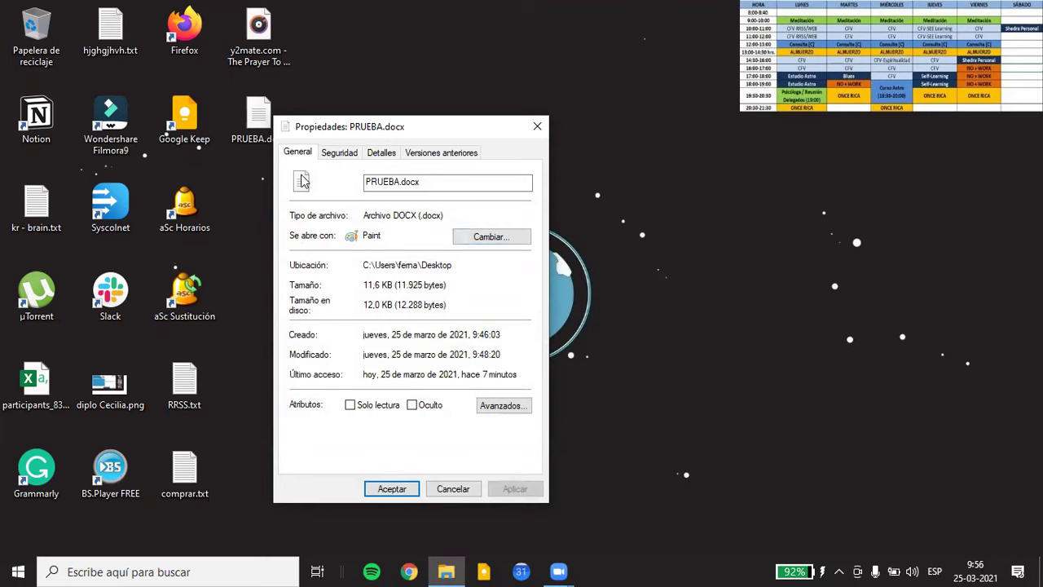
# Step: Open the .docx app chooser via Cambiar, expand Más aplicaciones, and cancel the program browser
pyautogui.click(492, 242)
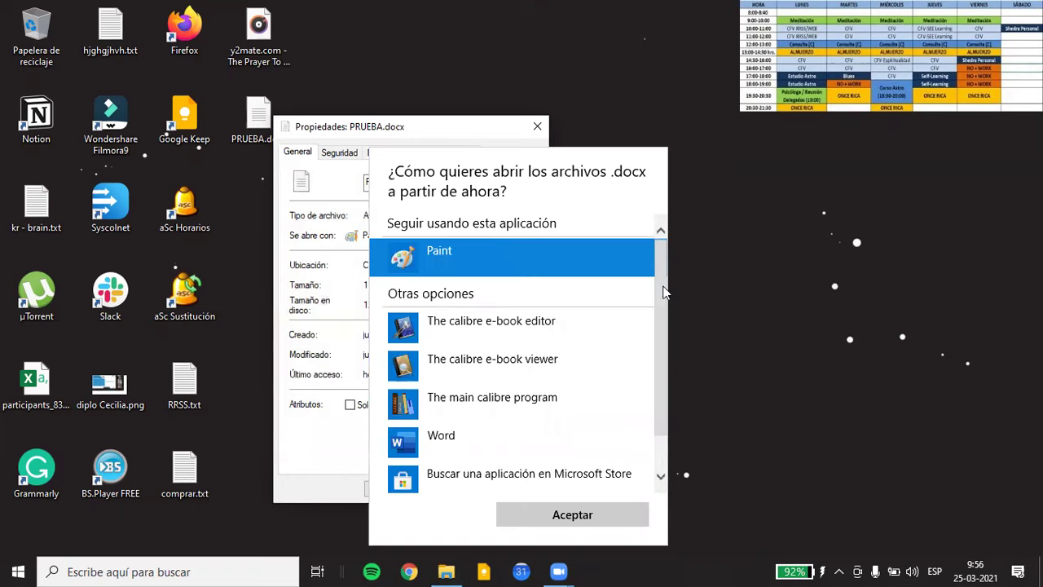
pyautogui.scroll(-2, 664, 318)
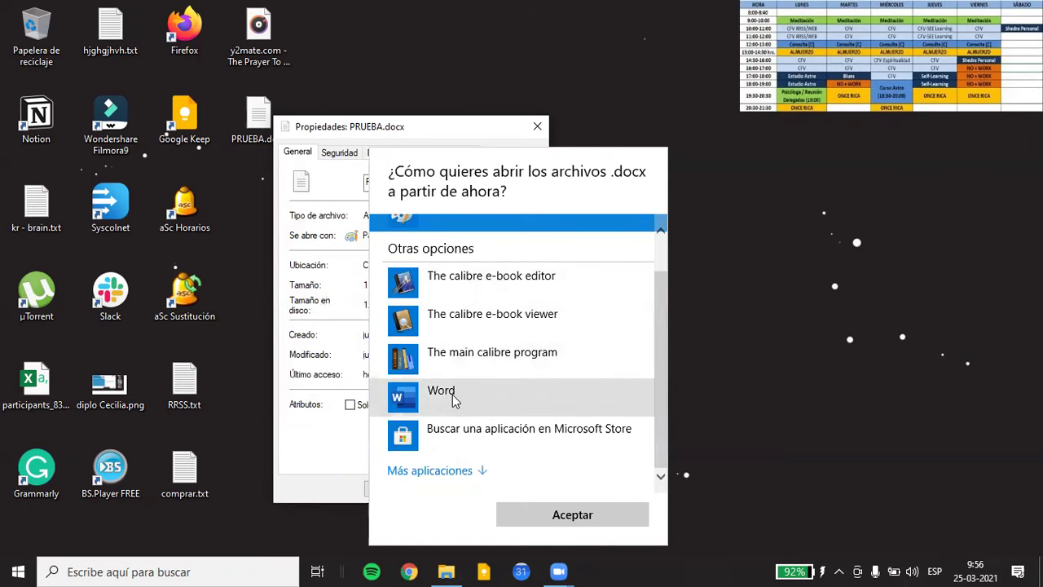
pyautogui.click(425, 472)
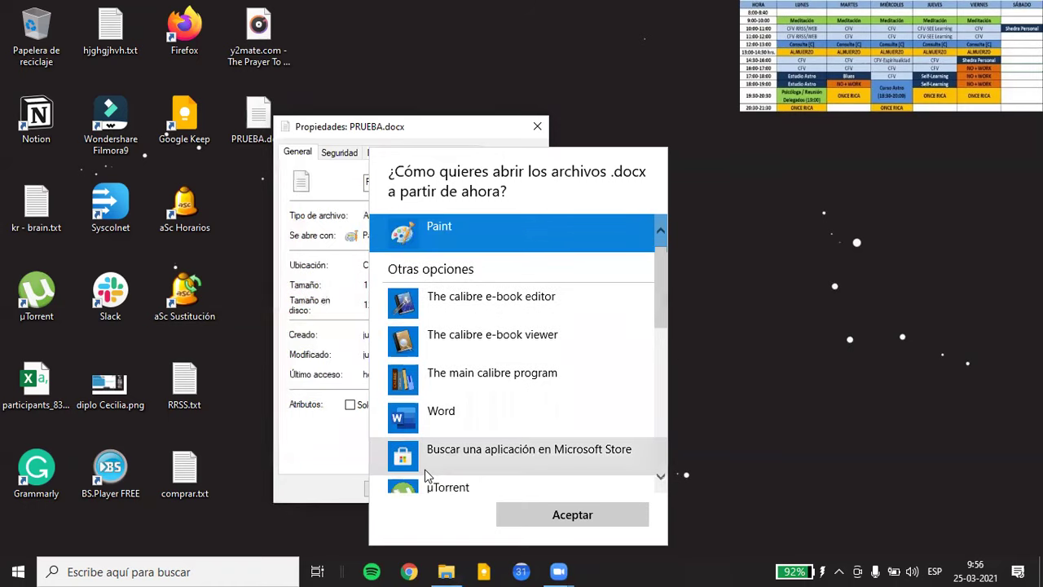
pyautogui.scroll(-5, 424, 473)
pyautogui.scroll(-1, 425, 475)
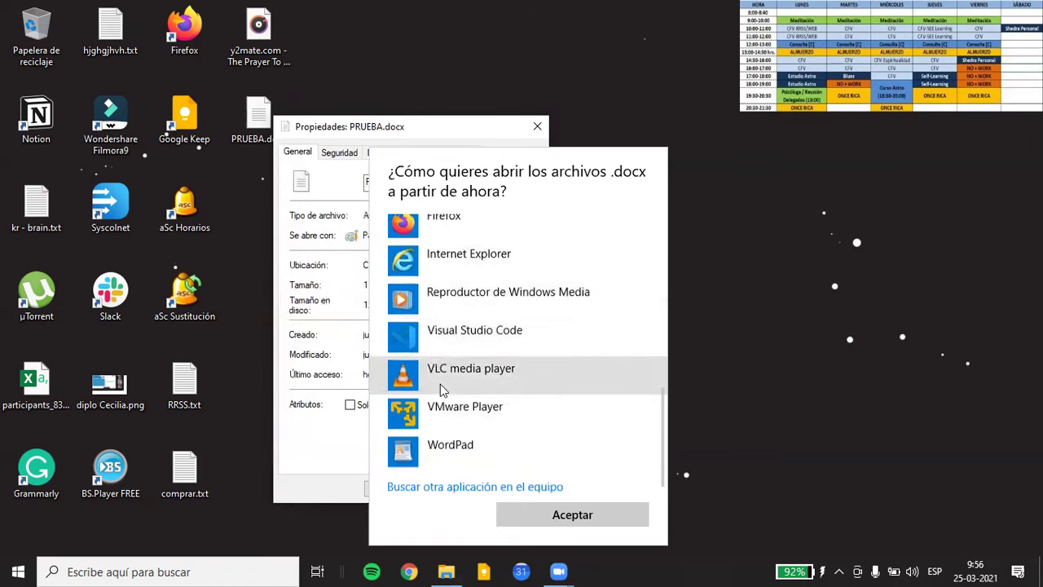
pyautogui.scroll(2, 416, 280)
pyautogui.scroll(-2, 416, 280)
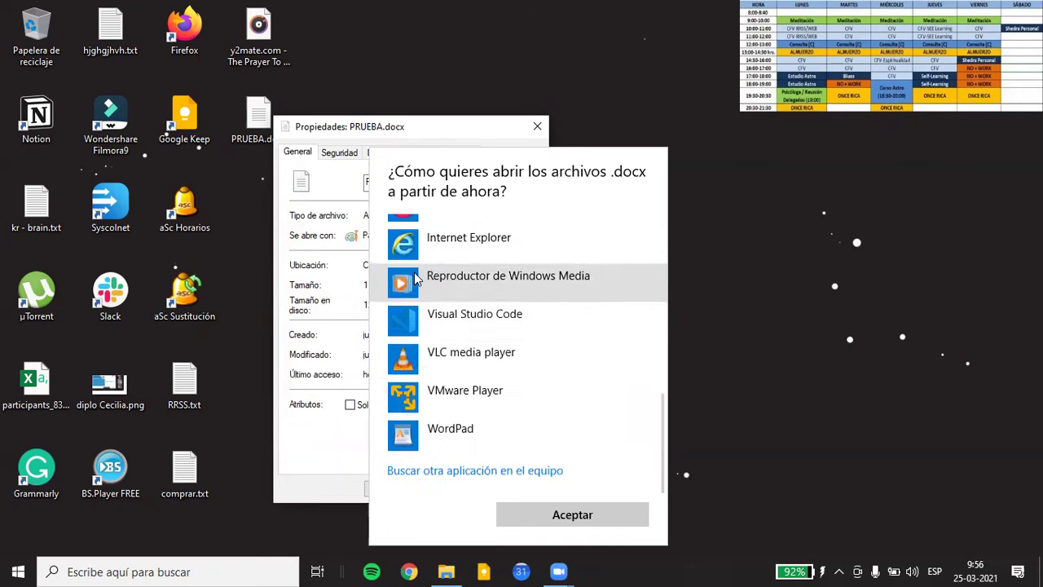
pyautogui.click(437, 471)
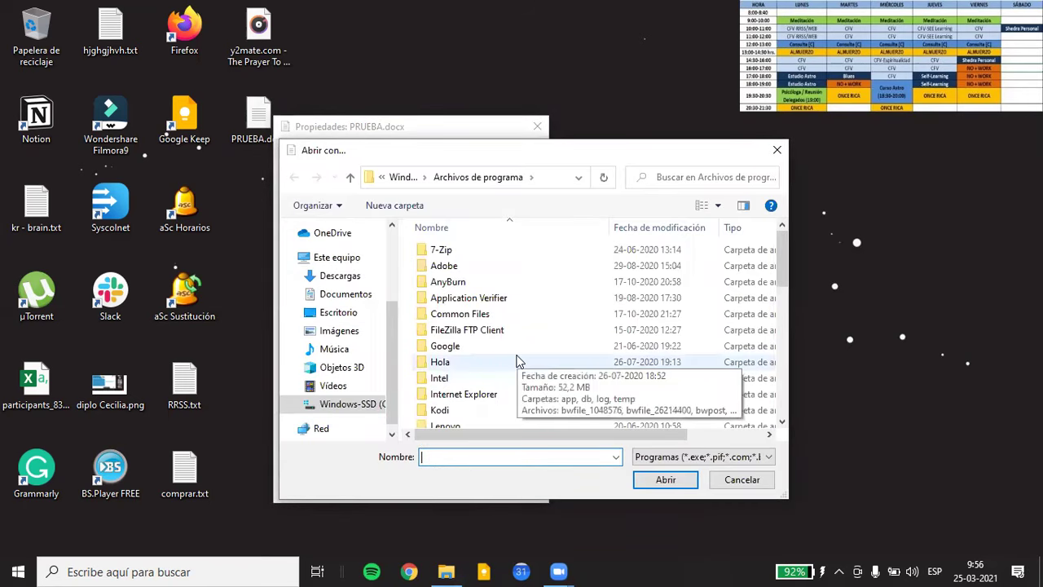
pyautogui.click(737, 479)
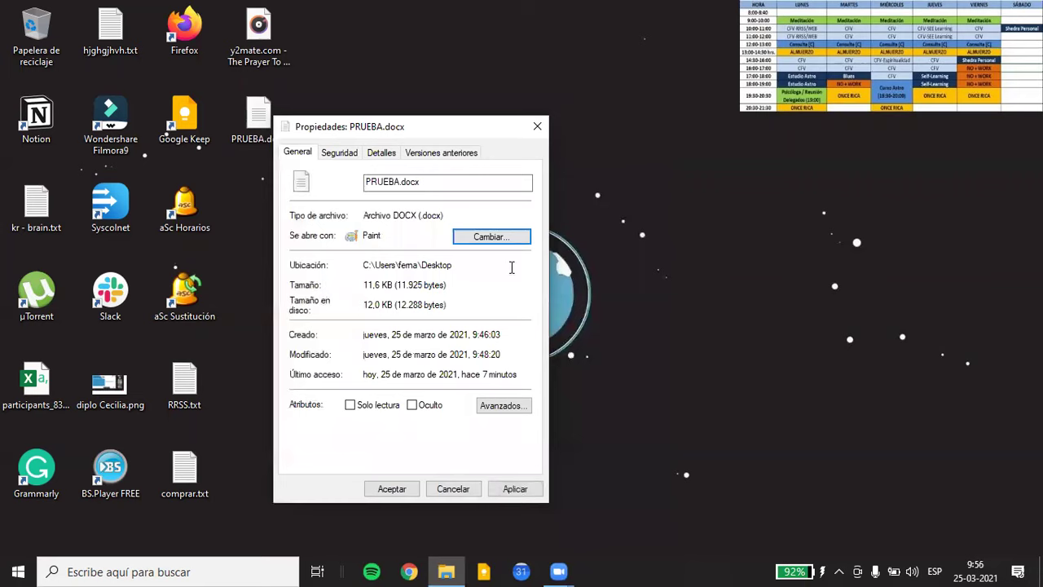
# Step: Reopen the .docx app chooser and expand Más aplicaciones down to the list's bottom
pyautogui.click(489, 237)
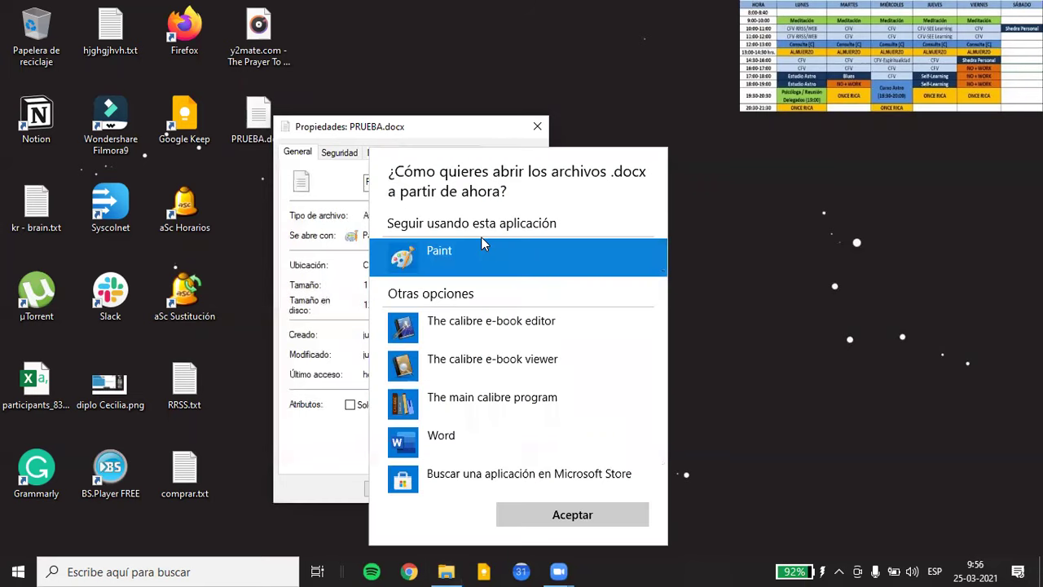
pyautogui.scroll(-2, 482, 374)
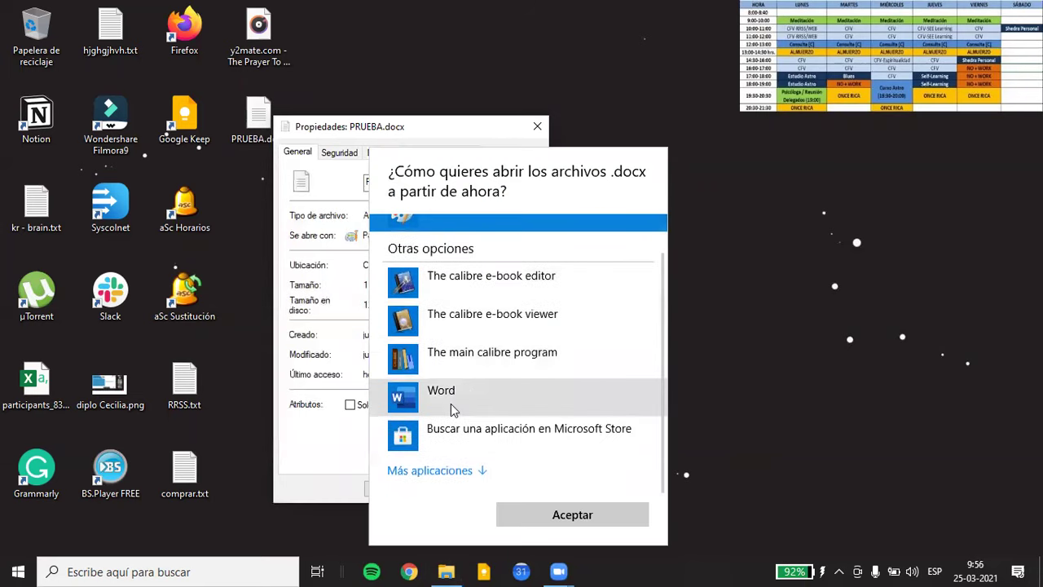
pyautogui.click(434, 474)
pyautogui.scroll(-3, 434, 476)
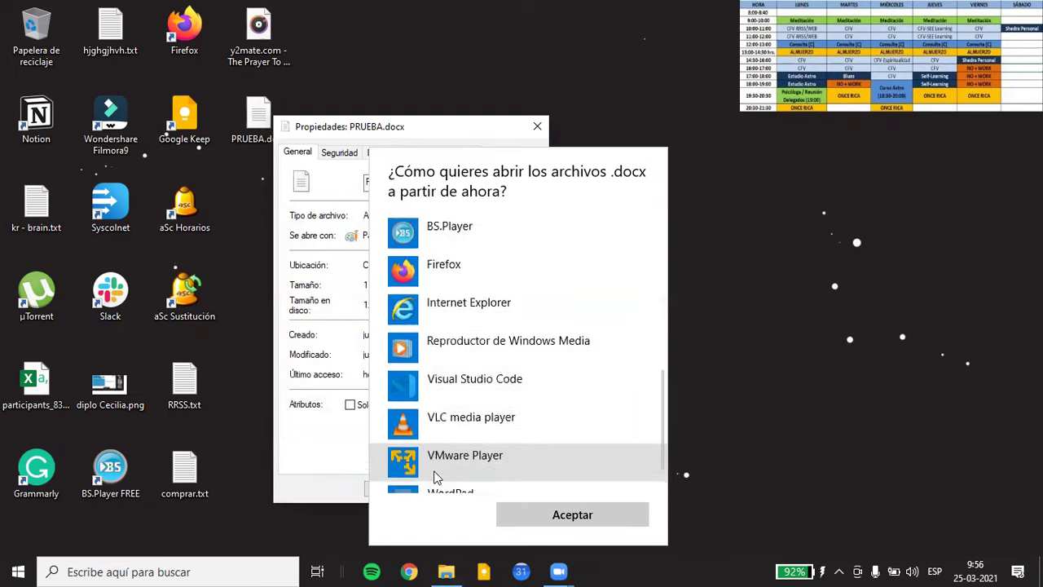
pyautogui.scroll(-1, 432, 477)
pyautogui.scroll(-2, 432, 477)
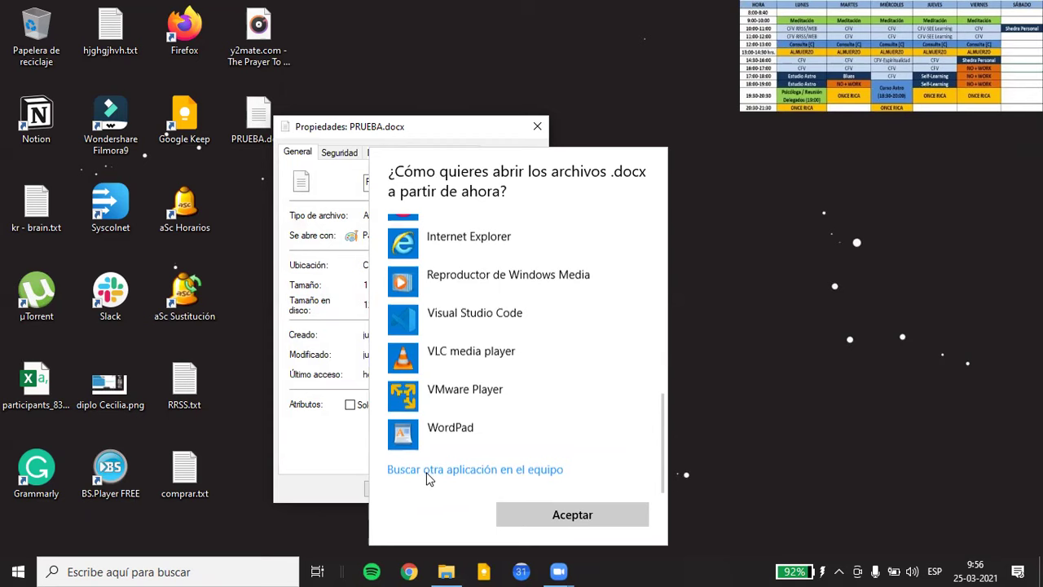
# Step: Browse the computer for a program and navigate into Microsoft Office's Office16 folder
pyautogui.click(426, 470)
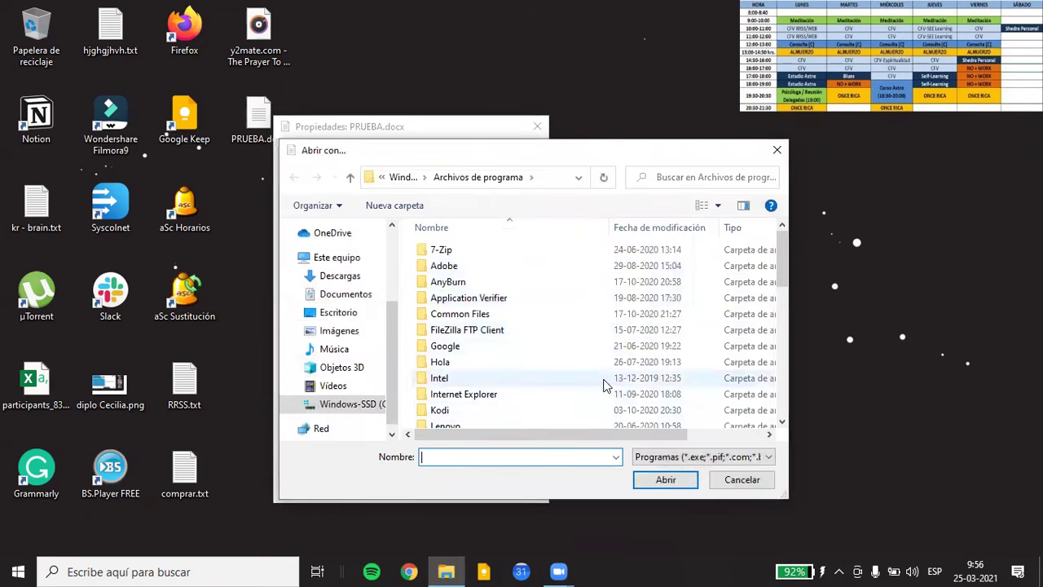
pyautogui.moveTo(785, 261); pyautogui.dragTo(783, 306)
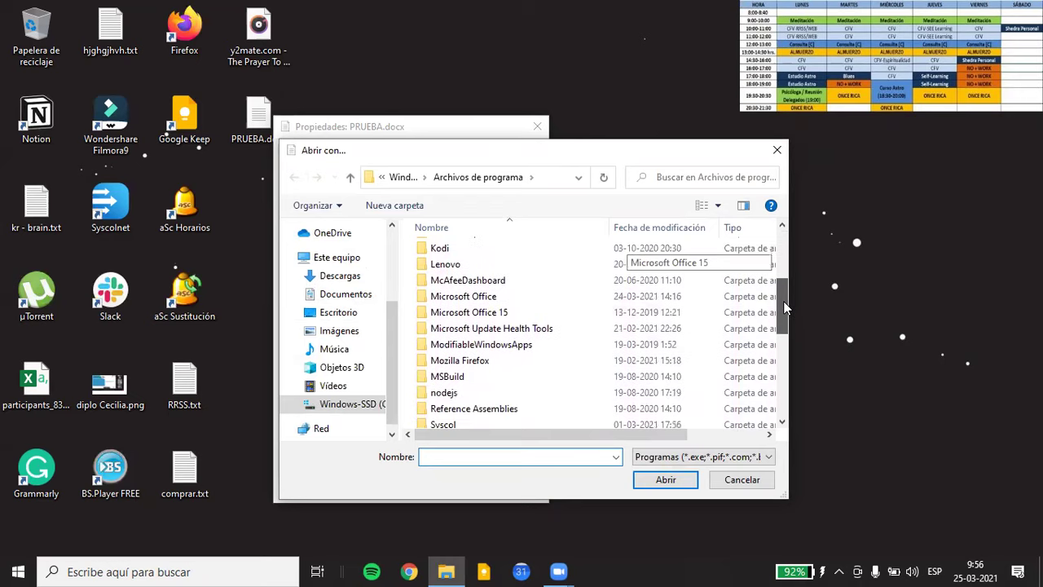
pyautogui.doubleClick(463, 297)
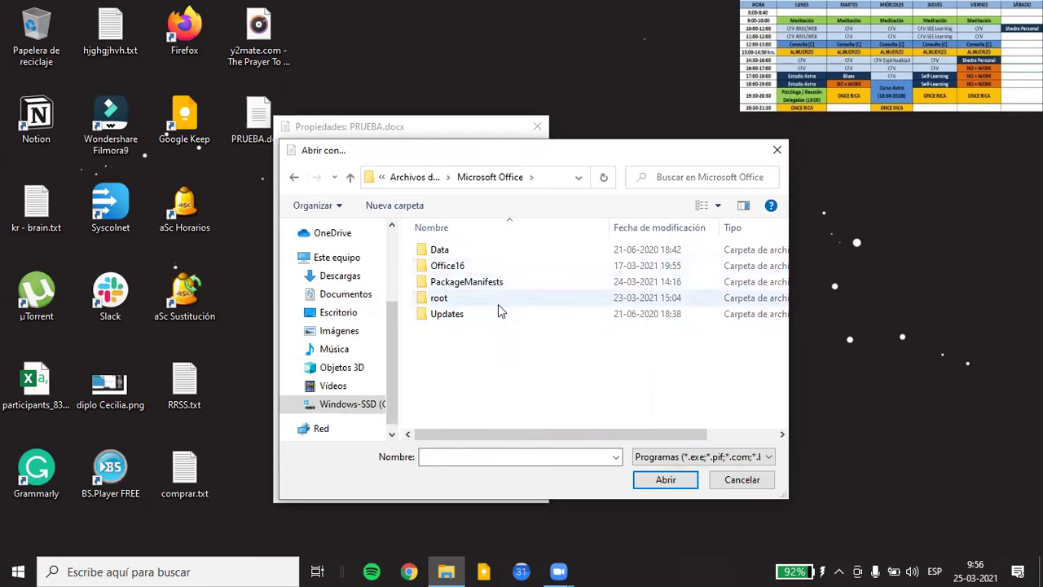
pyautogui.doubleClick(442, 299)
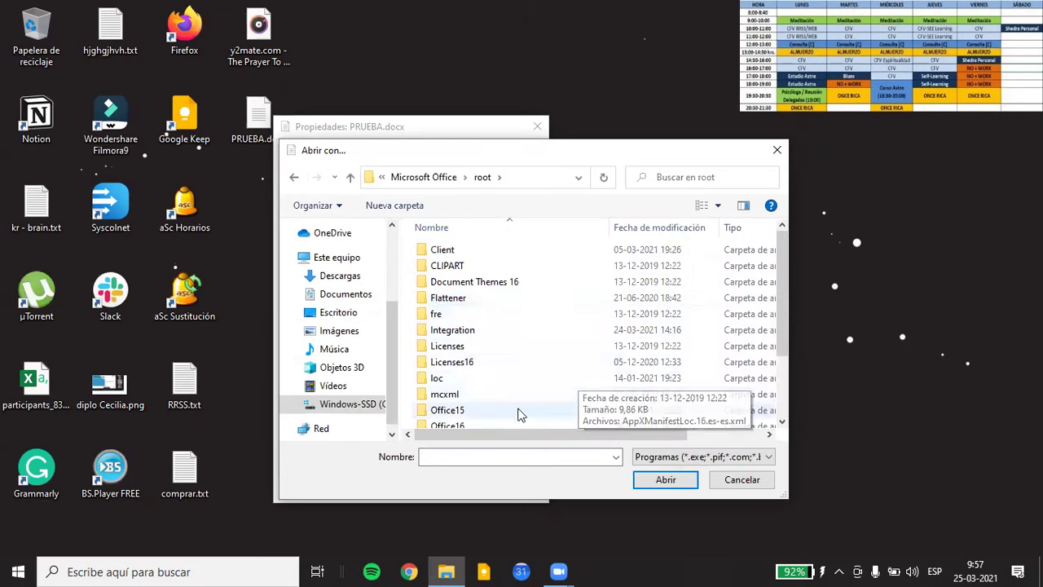
pyautogui.doubleClick(459, 426)
# Step: Select WINWORD.EXE in Office16 and confirm it as the program for PRUEBA.docx
pyautogui.moveTo(780, 246)
pyautogui.mouseDown()
pyautogui.moveTo(781, 257)
pyautogui.moveTo(781, 238)
pyautogui.mouseUp()
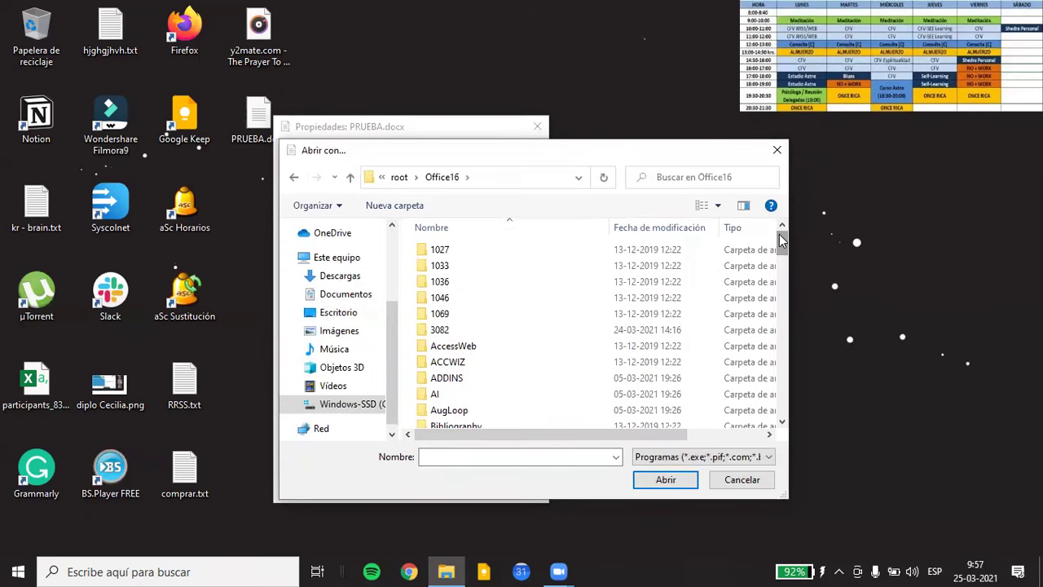
pyautogui.moveTo(781, 246); pyautogui.dragTo(777, 350)
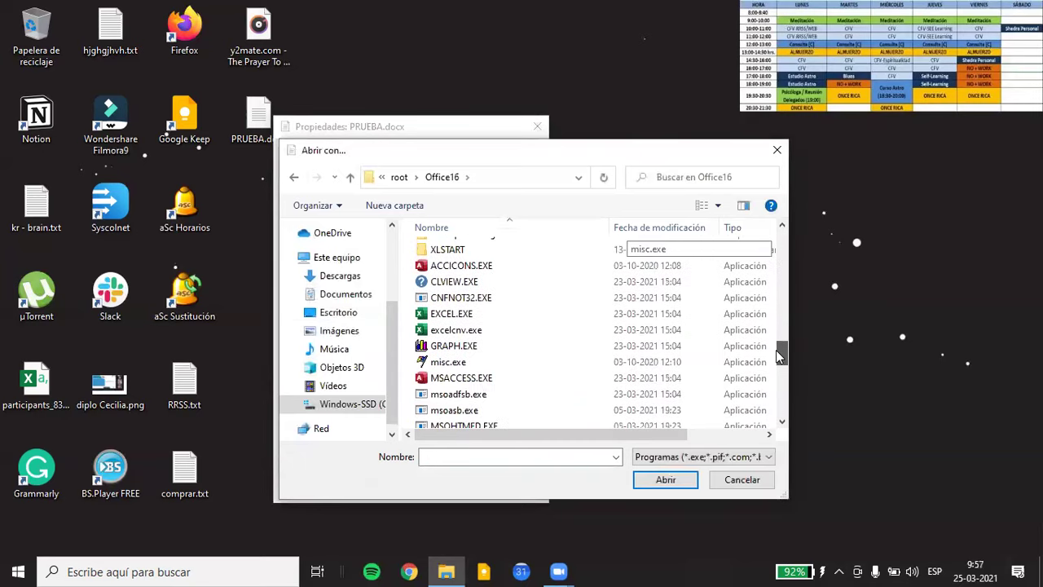
pyautogui.moveTo(778, 352); pyautogui.dragTo(777, 355)
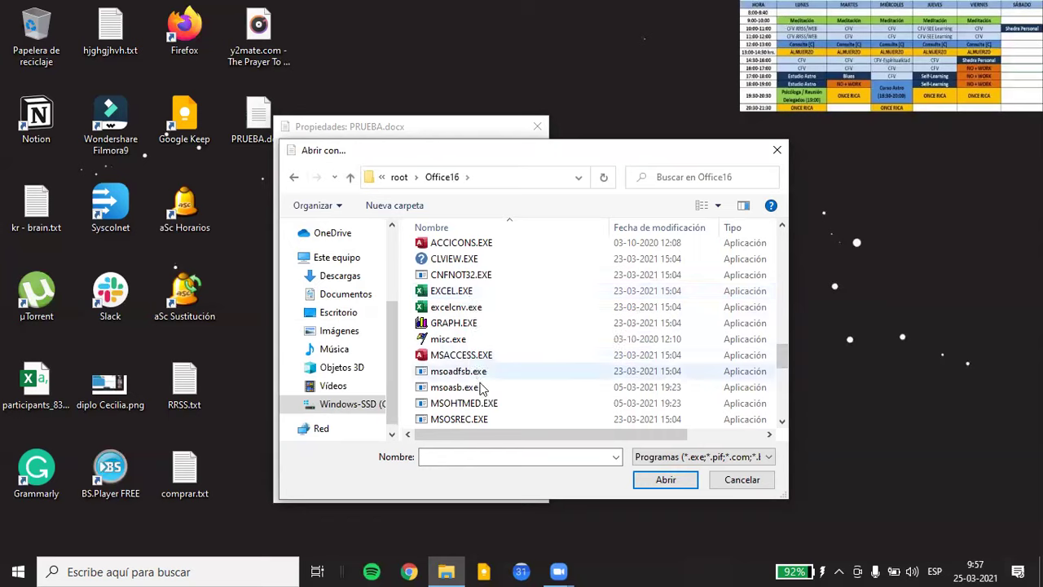
pyautogui.moveTo(785, 354); pyautogui.dragTo(782, 396)
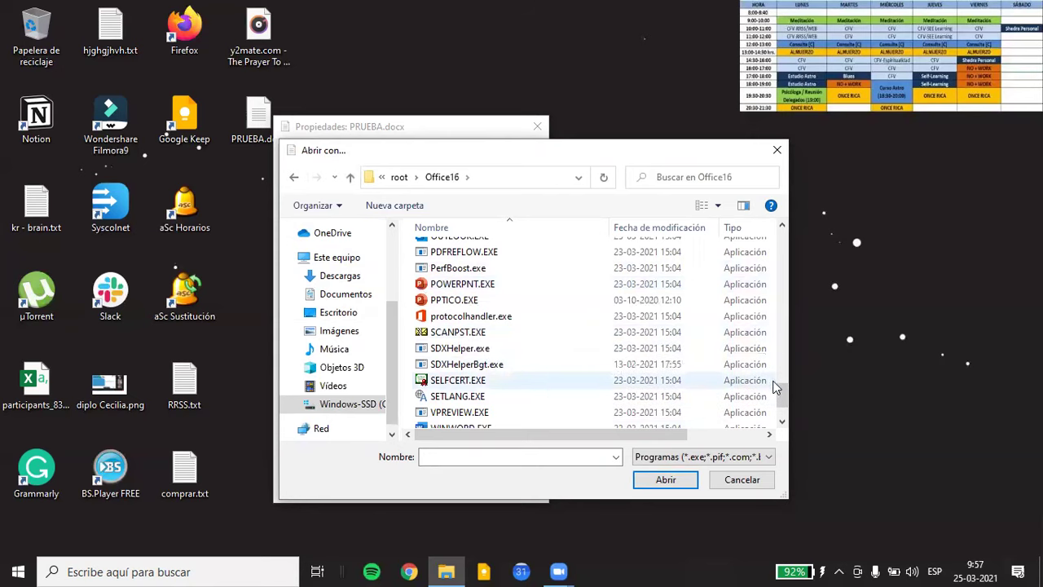
pyautogui.moveTo(782, 397); pyautogui.dragTo(781, 401)
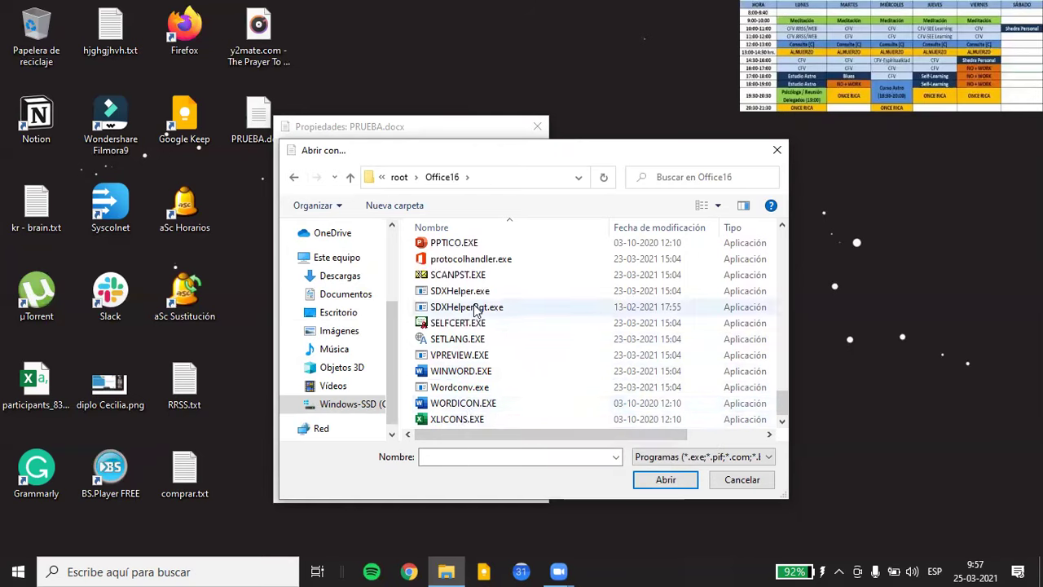
pyautogui.moveTo(780, 399); pyautogui.dragTo(782, 351)
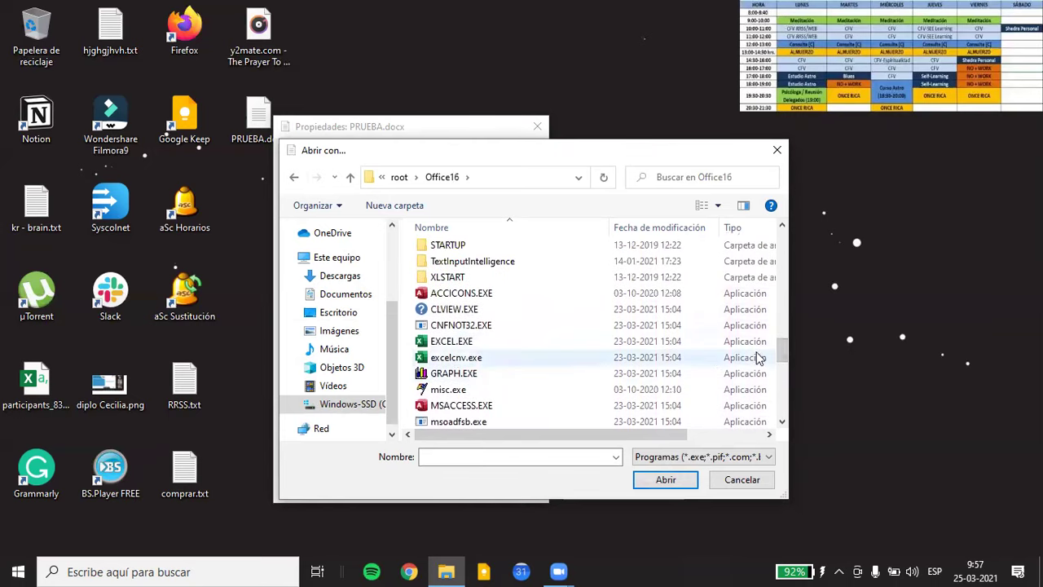
pyautogui.moveTo(781, 356); pyautogui.dragTo(781, 379)
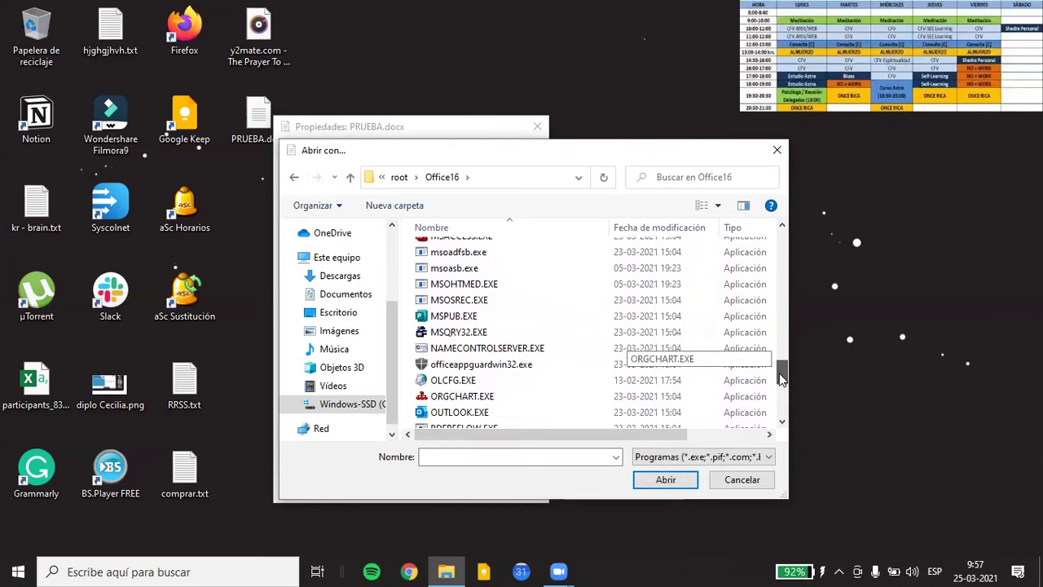
pyautogui.moveTo(780, 379); pyautogui.dragTo(780, 393)
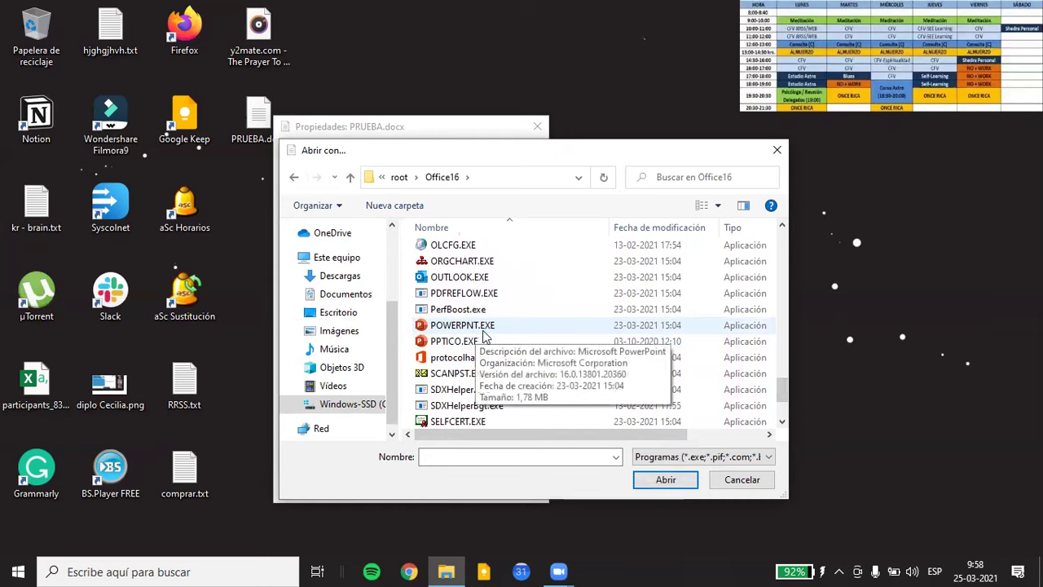
pyautogui.moveTo(781, 399); pyautogui.dragTo(780, 421)
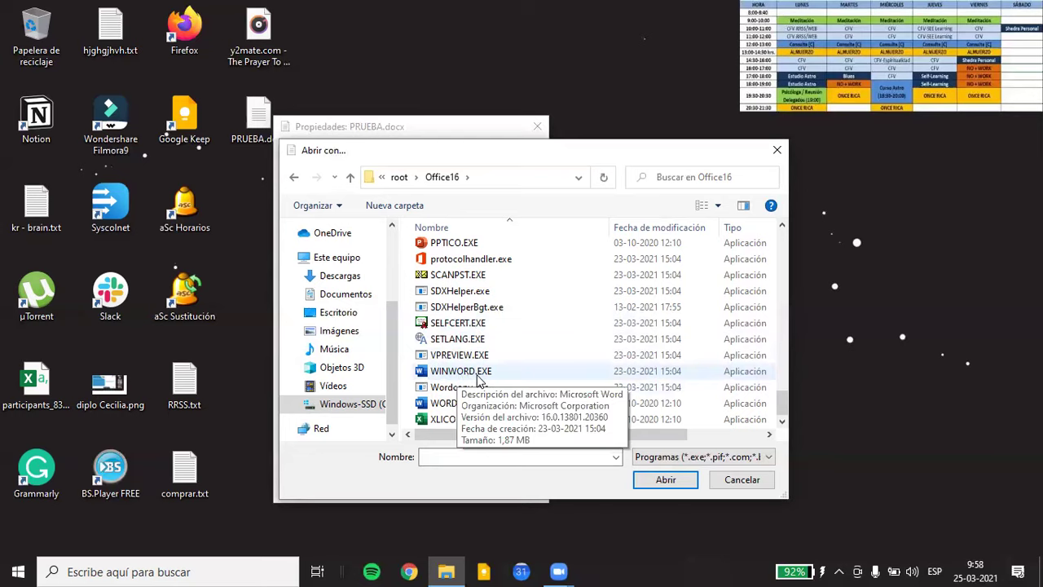
pyautogui.click(456, 371)
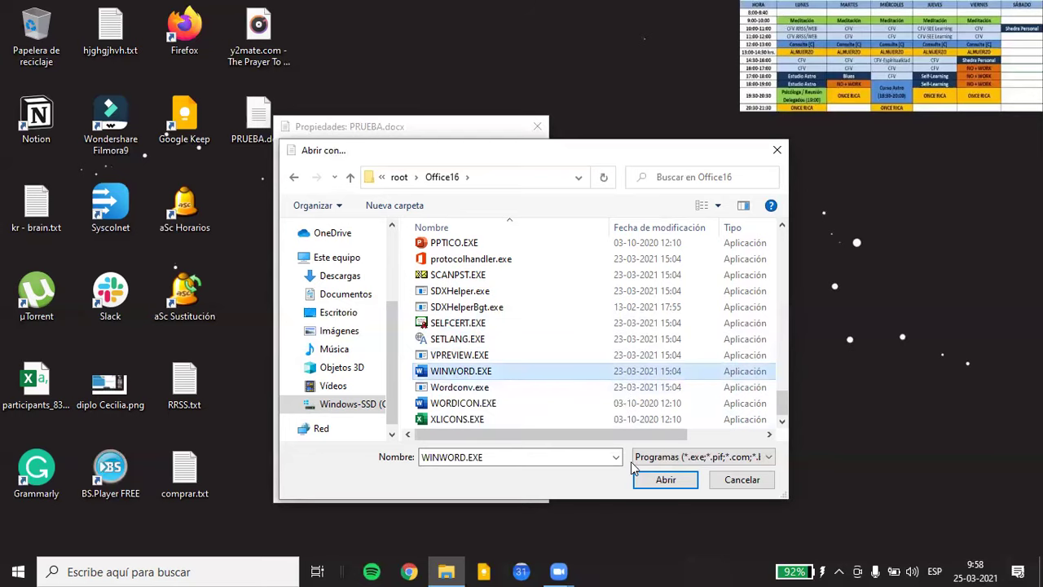
pyautogui.click(652, 480)
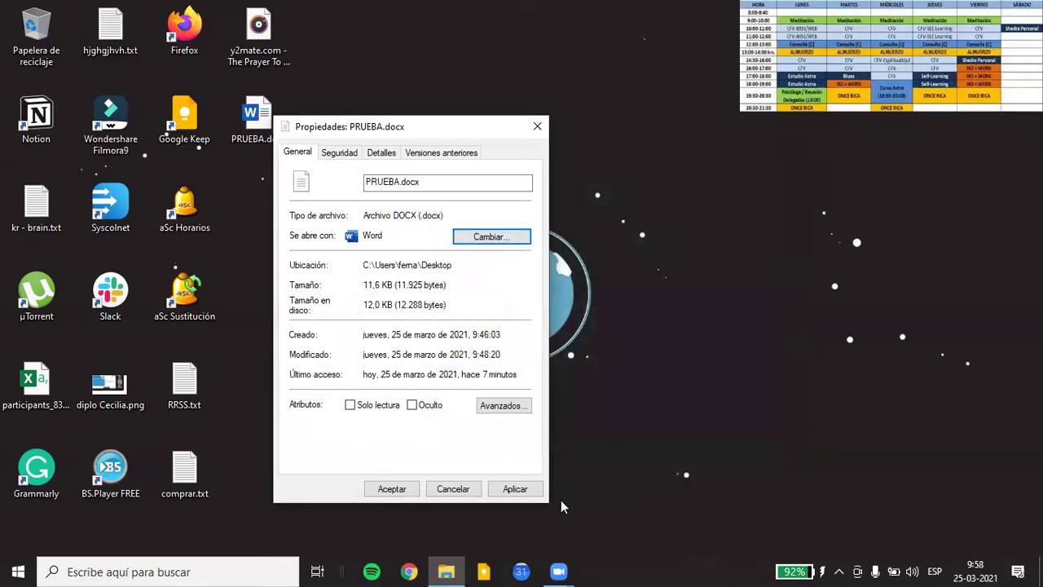
# Step: Apply the Word association and close PRUEBA.docx's Properties with Aceptar
pyautogui.click(514, 492)
pyautogui.click(382, 490)
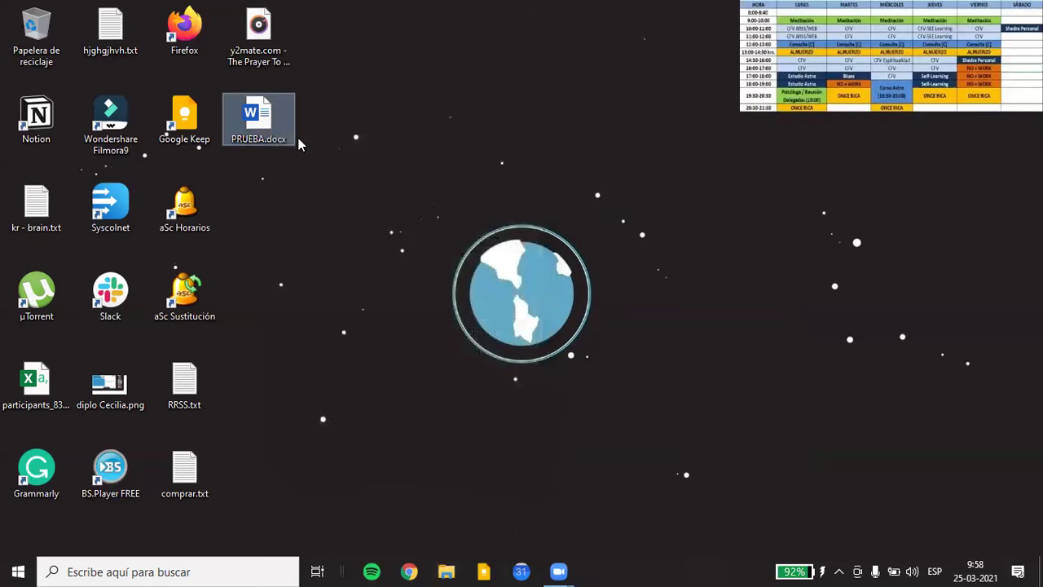
pyautogui.moveTo(258, 147)
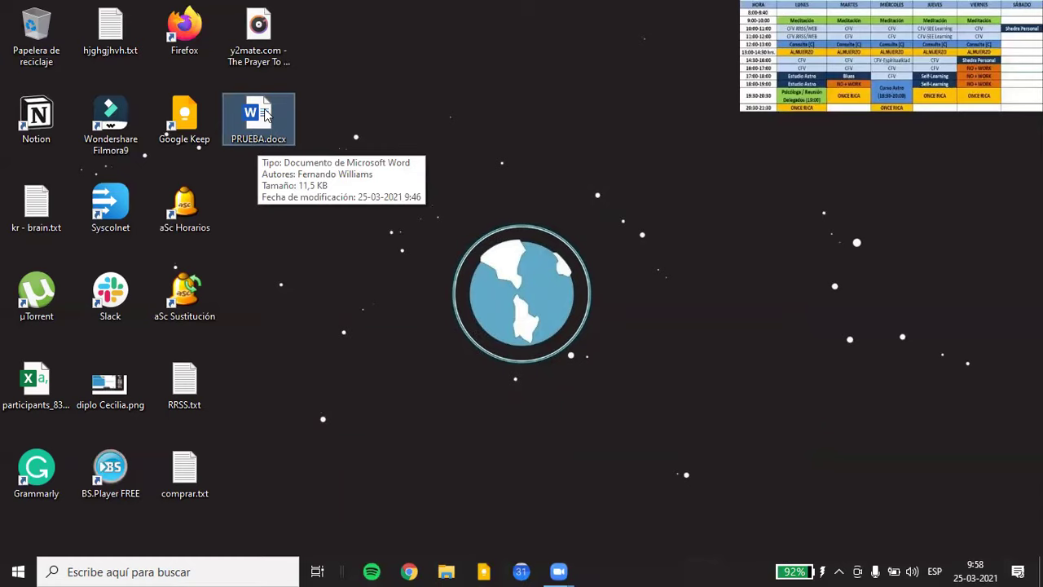
# Step: Open PRUEBA.docx from the desktop, which now launches directly in Word
pyautogui.doubleClick(265, 114)
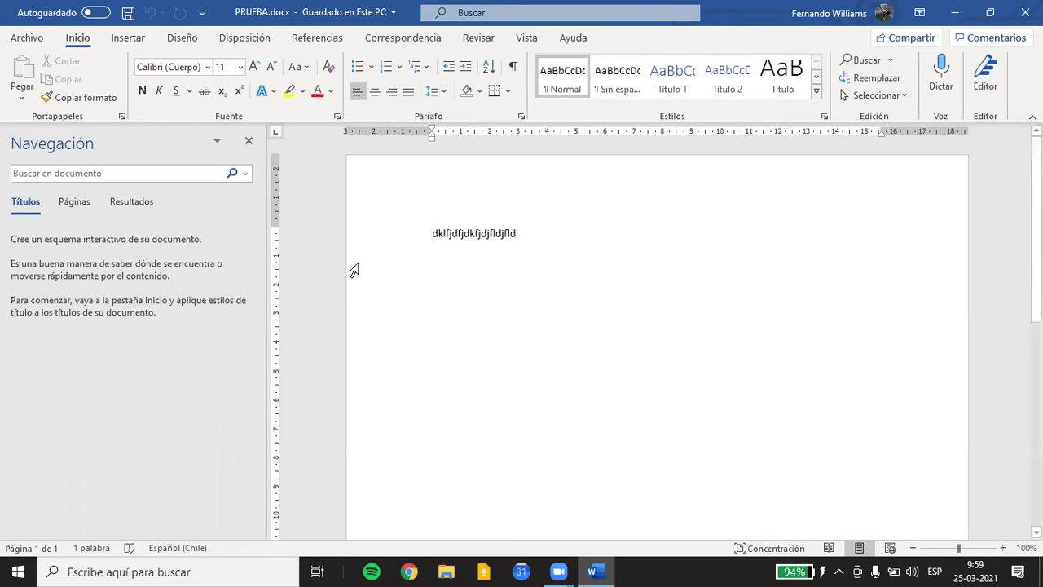
# Step: Open Word's Opciones dialog from the Archivo backstage view
pyautogui.click(26, 40)
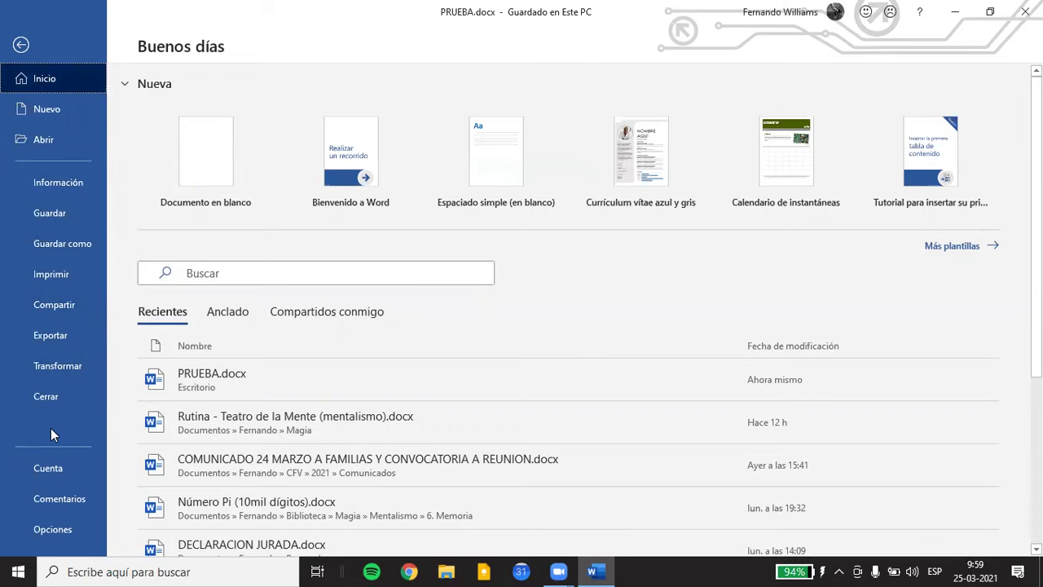
pyautogui.click(23, 45)
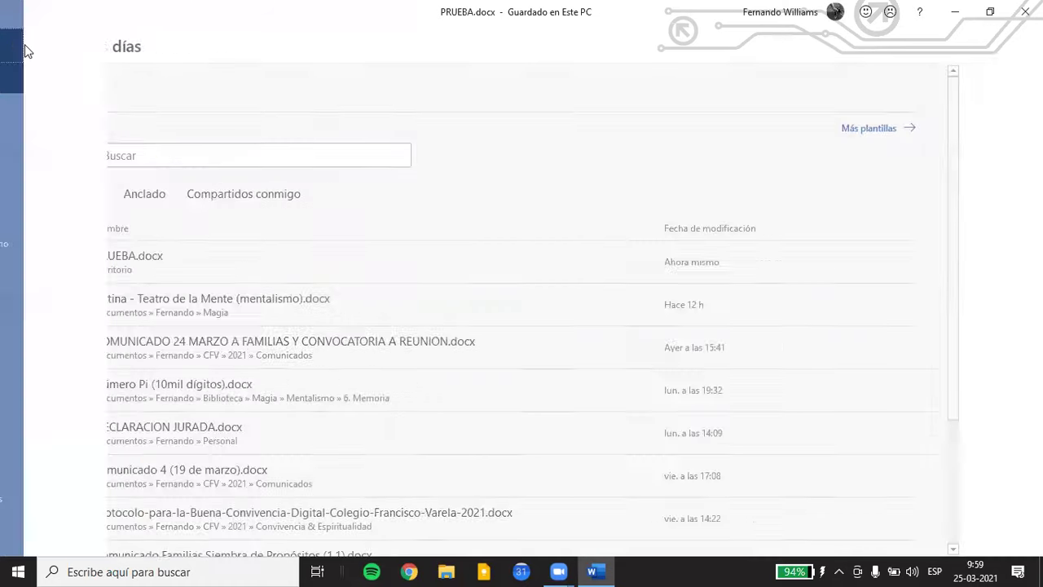
pyautogui.click(23, 41)
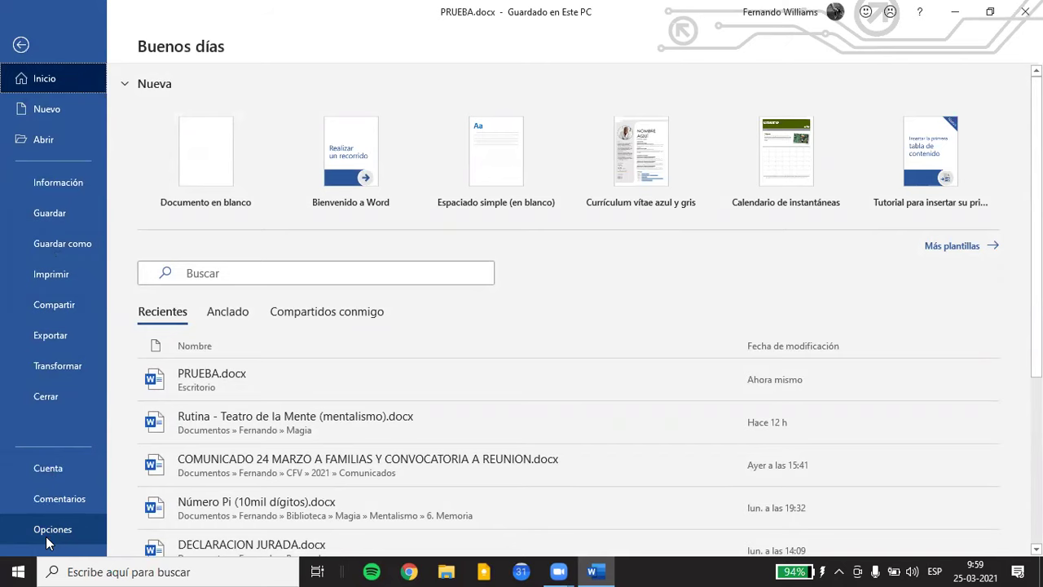
pyautogui.click(45, 529)
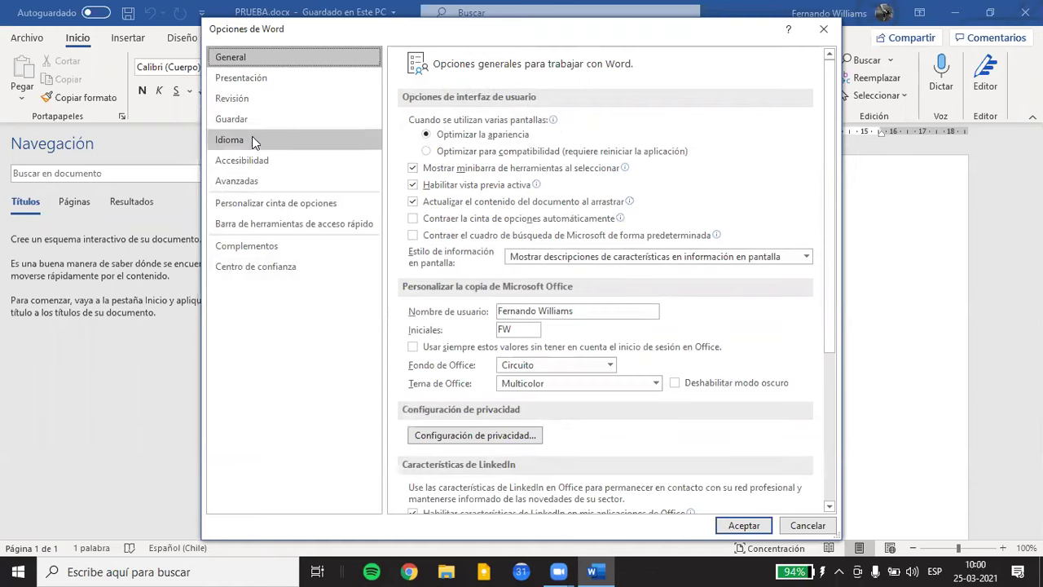
# Step: In Trust Center's Vista protegida page, toggle the Internet files option and accept
pyautogui.click(252, 276)
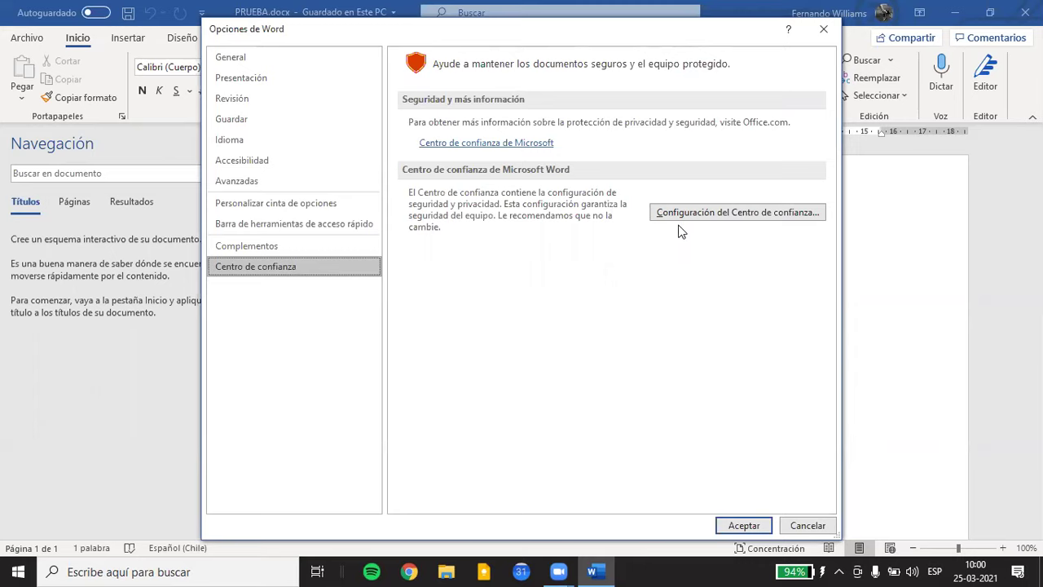
pyautogui.click(756, 213)
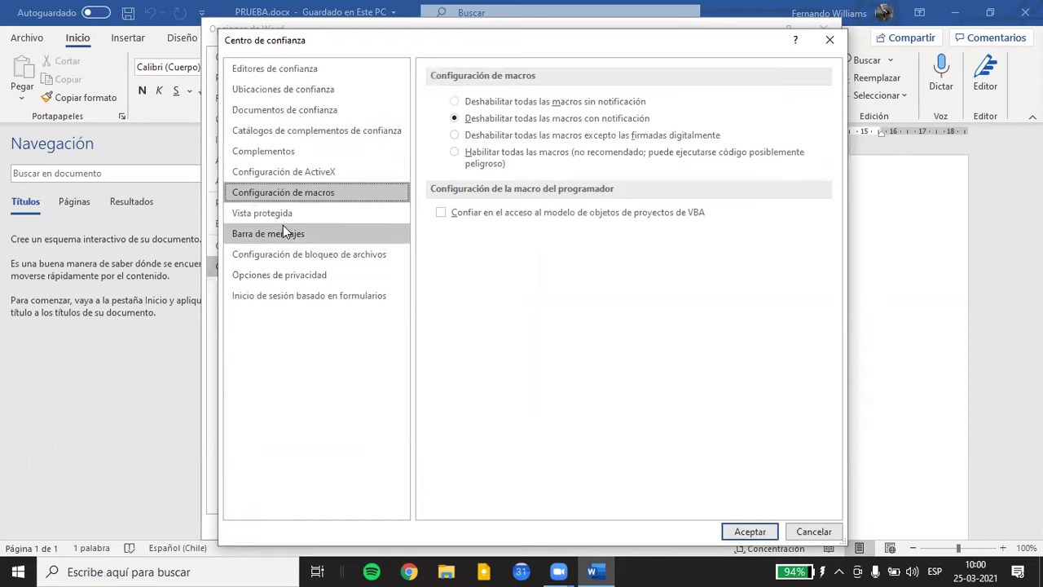
pyautogui.click(281, 212)
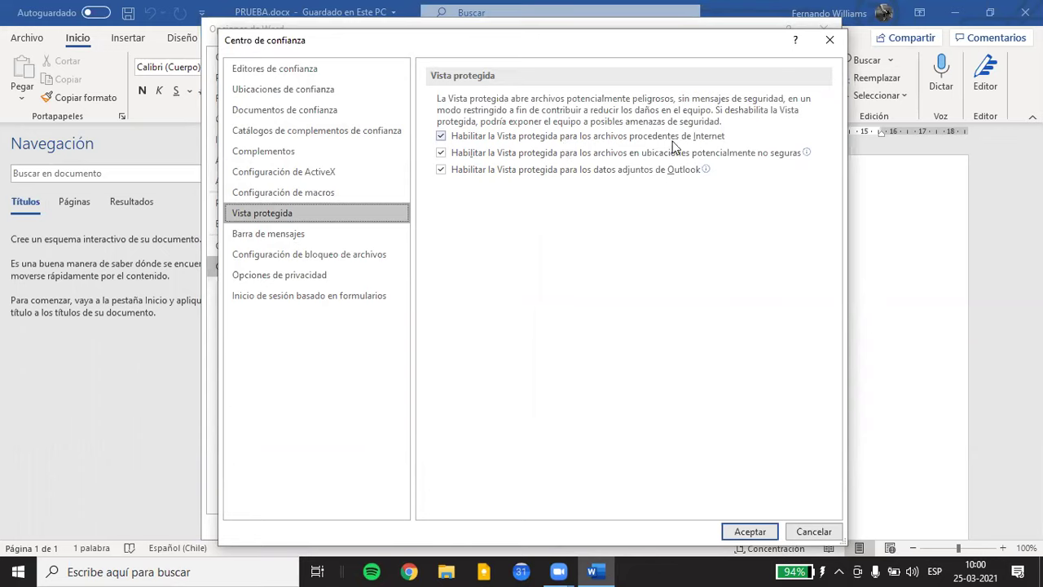
pyautogui.click(443, 138)
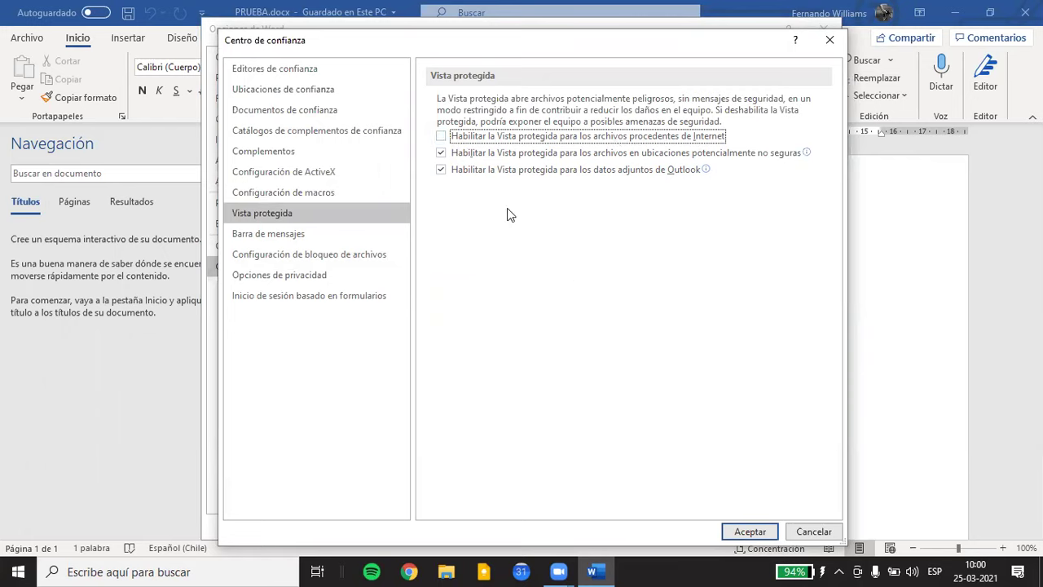
pyautogui.click(441, 136)
pyautogui.click(747, 536)
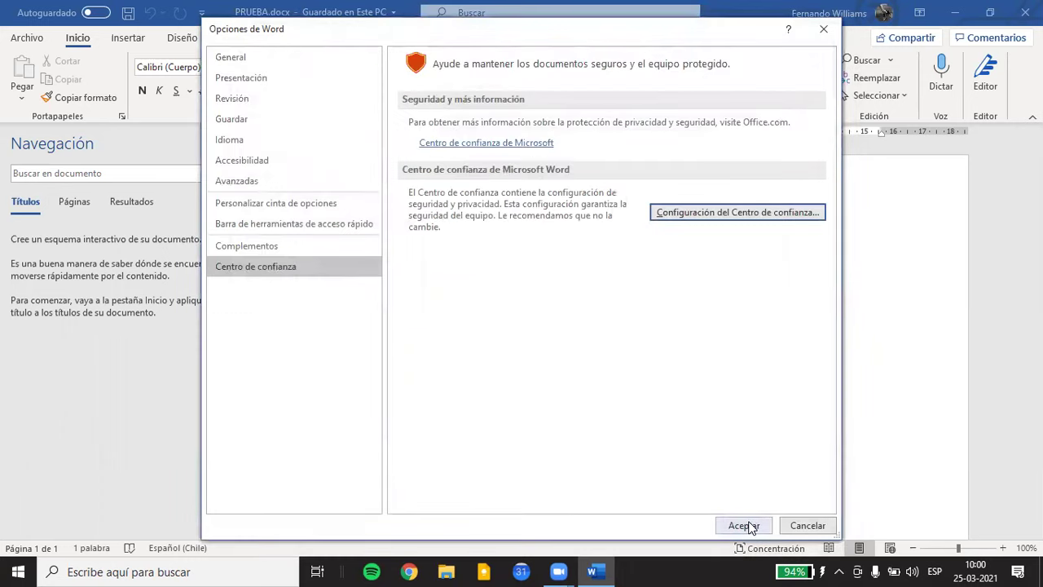
# Step: Accept Word Options, add a new line, then close Word choosing No guardar
pyautogui.click(744, 525)
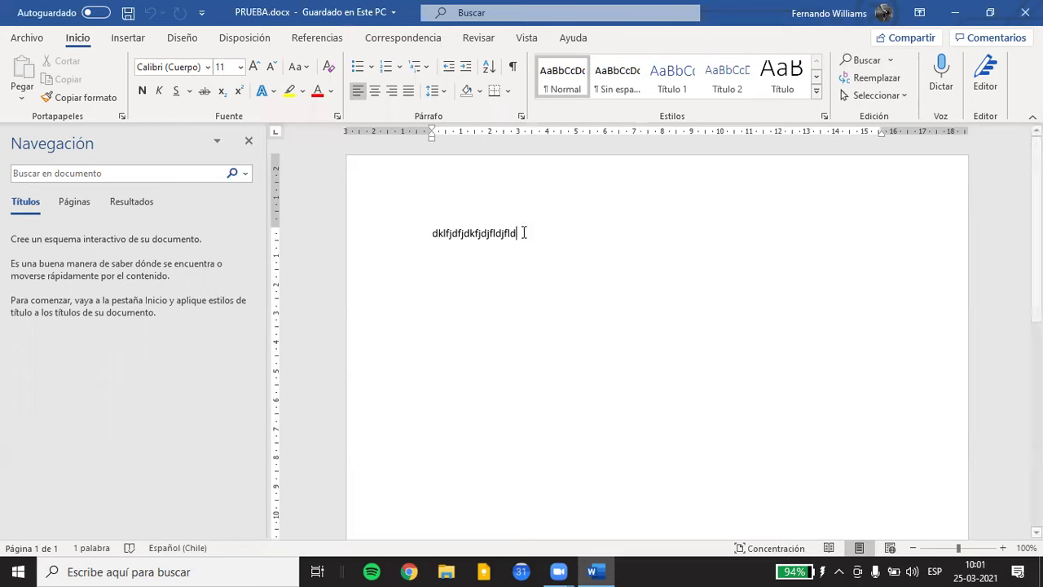
pyautogui.press('Return')
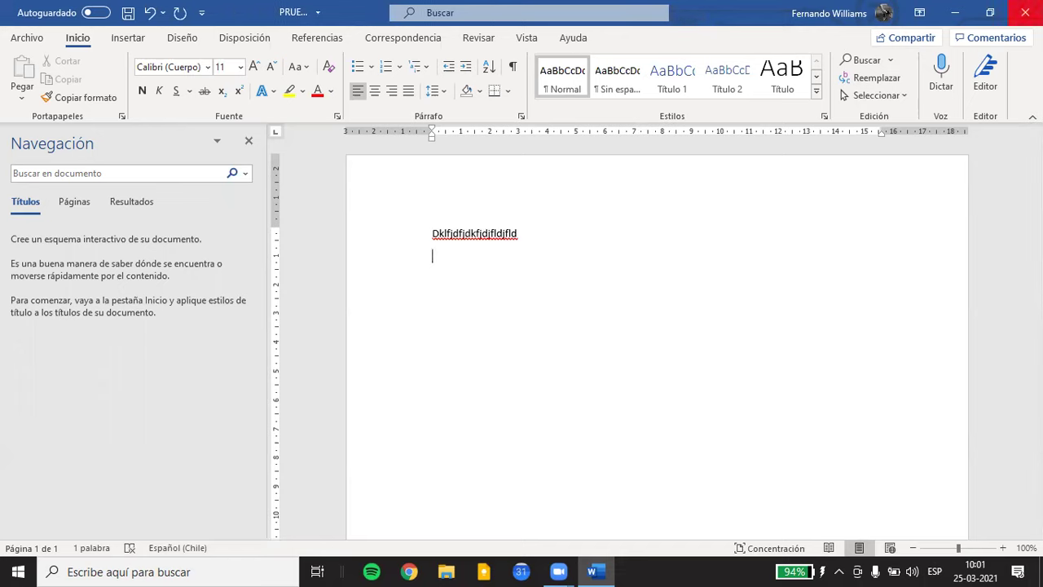
pyautogui.click(1025, 12)
pyautogui.click(506, 316)
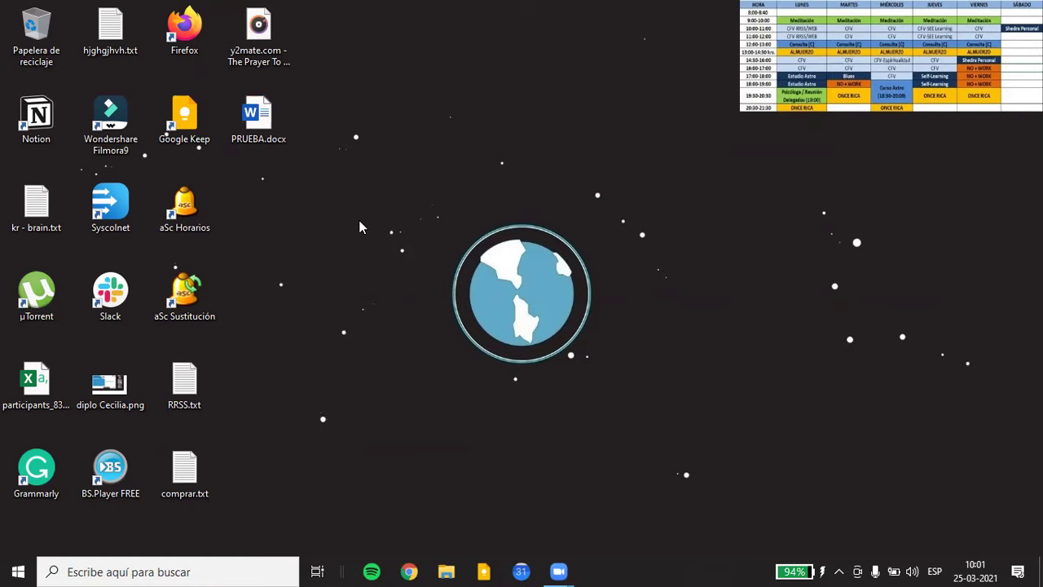
pyautogui.rightClick(261, 131)
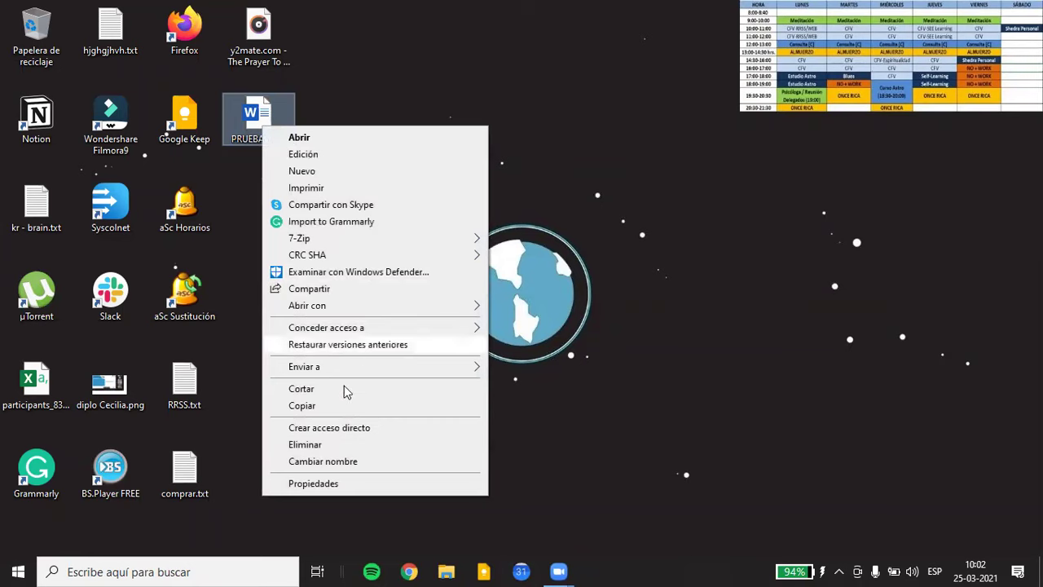
pyautogui.click(294, 486)
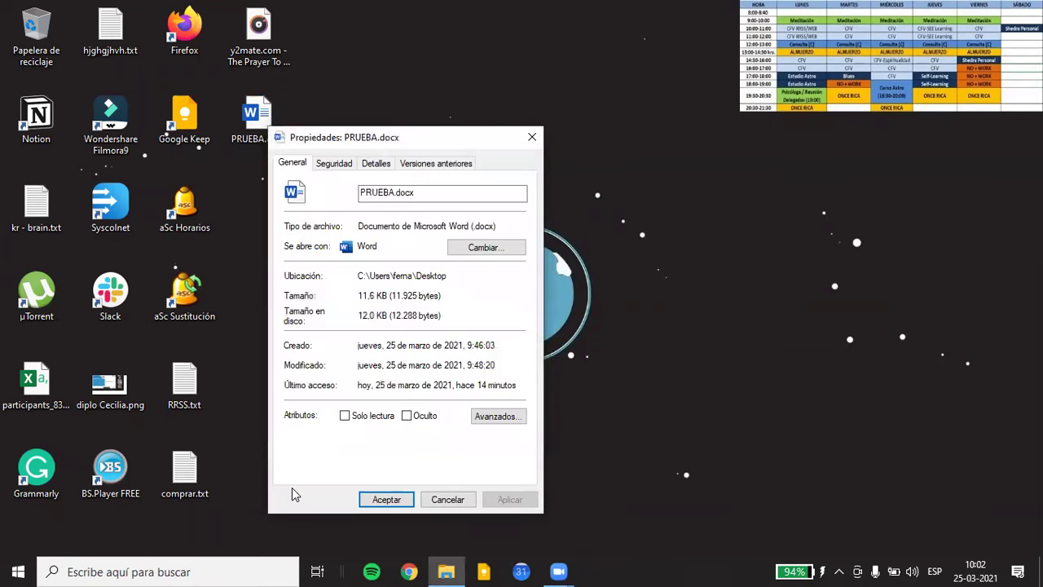
pyautogui.click(486, 251)
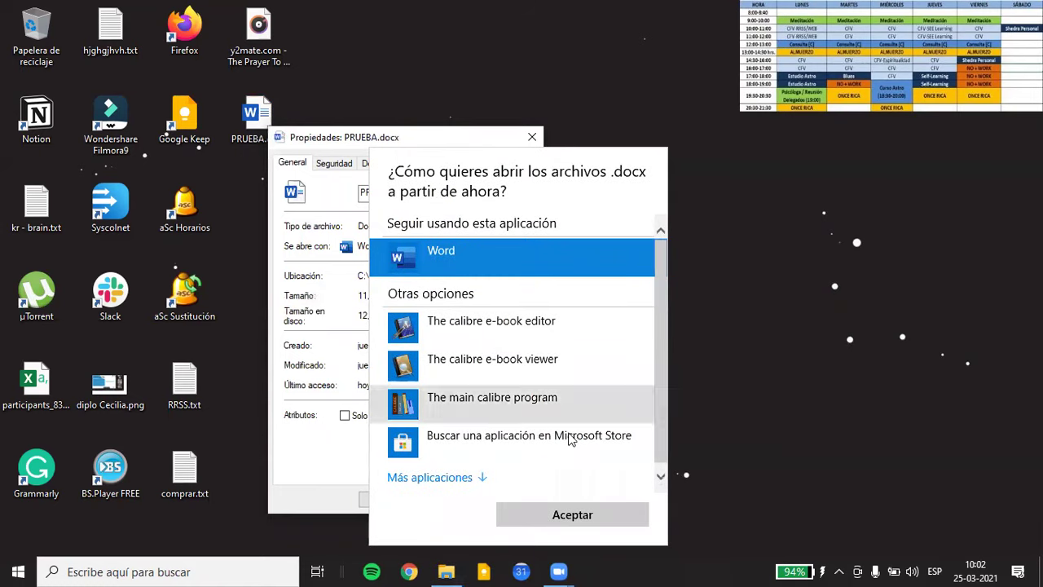
pyautogui.click(572, 515)
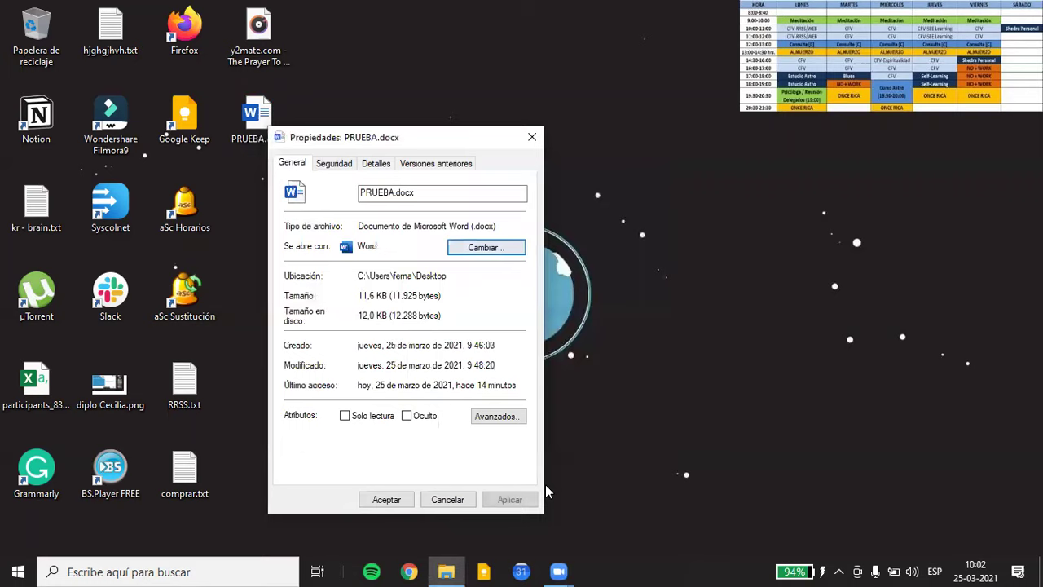
pyautogui.click(446, 500)
pyautogui.click(303, 206)
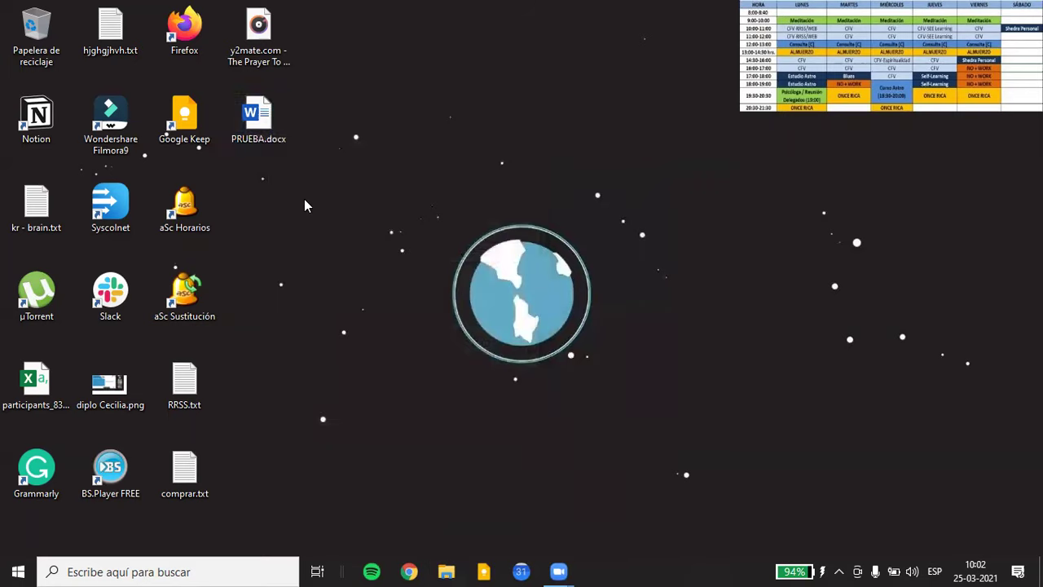